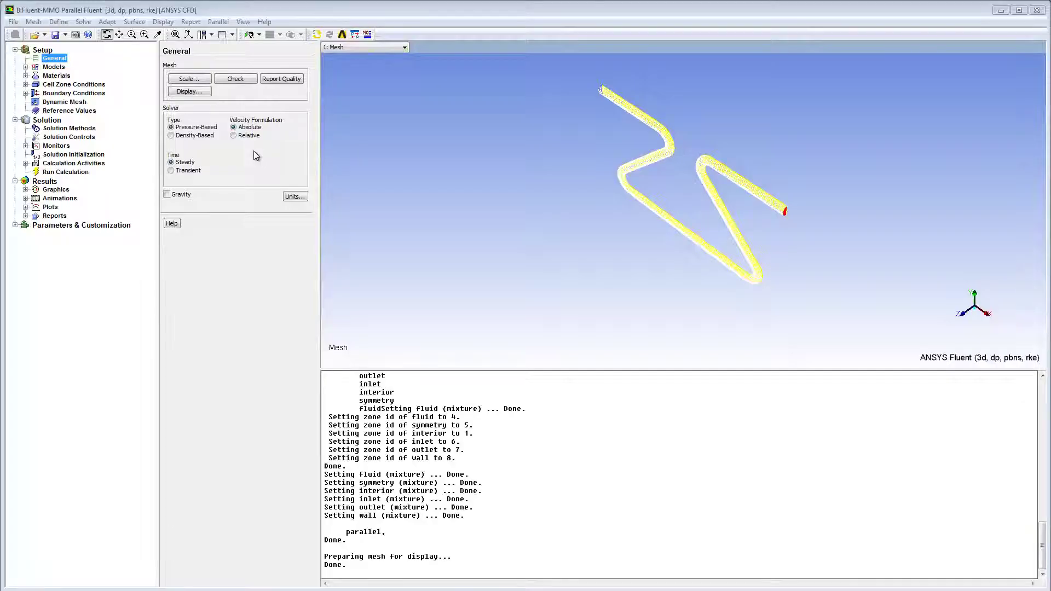
Step: Turn on mesh morphing from the Mesh Morpher/Optimizer option
left_click(59, 21)
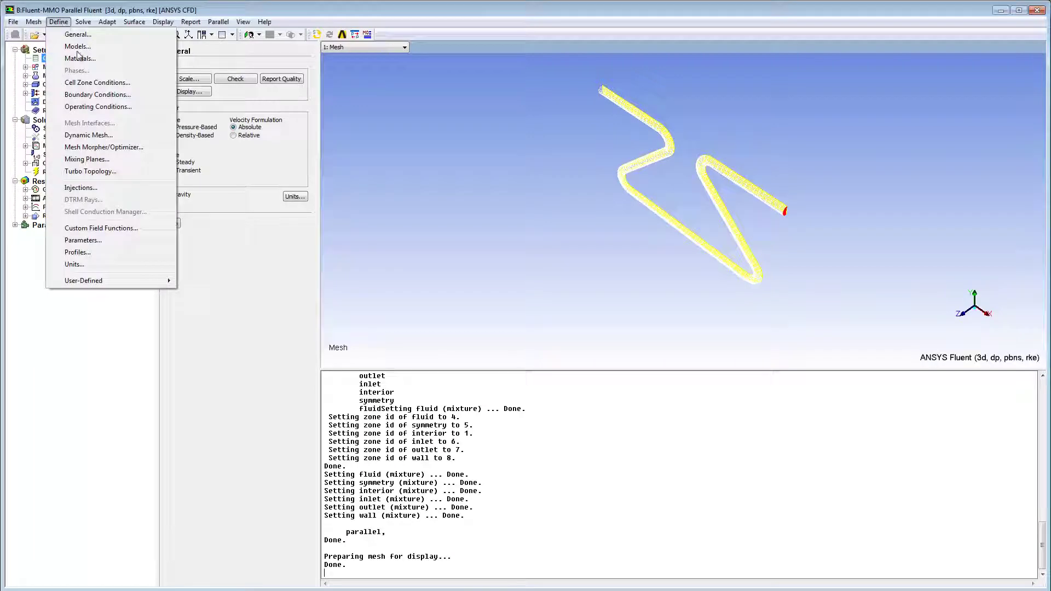
left_click(101, 143)
left_click(223, 334)
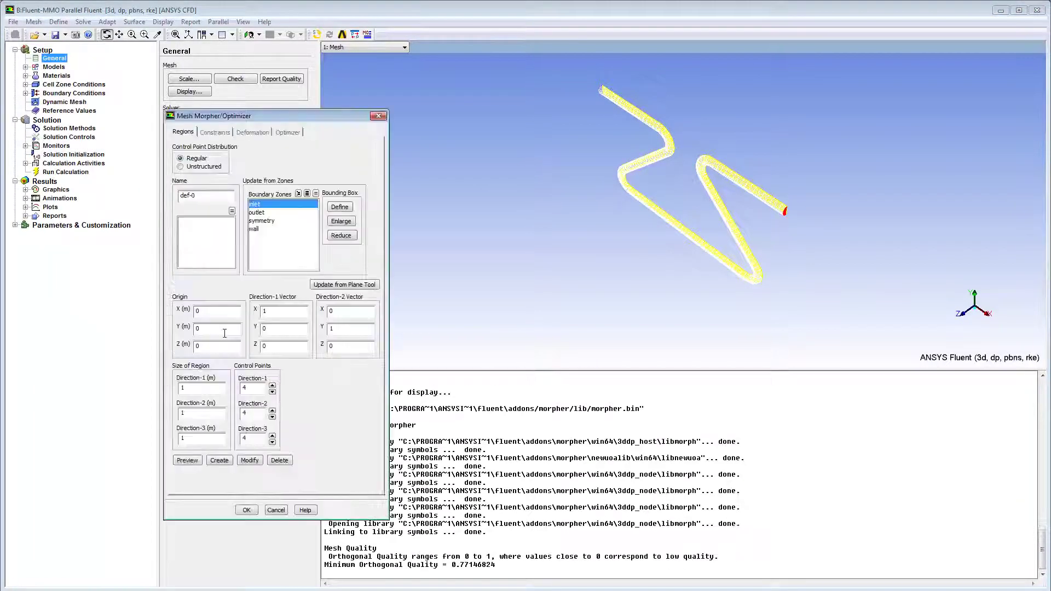
Step: Create region def-0 bounding the wall, Direction-2 size 0.012, with 3×2×2 control points
left_click(258, 228)
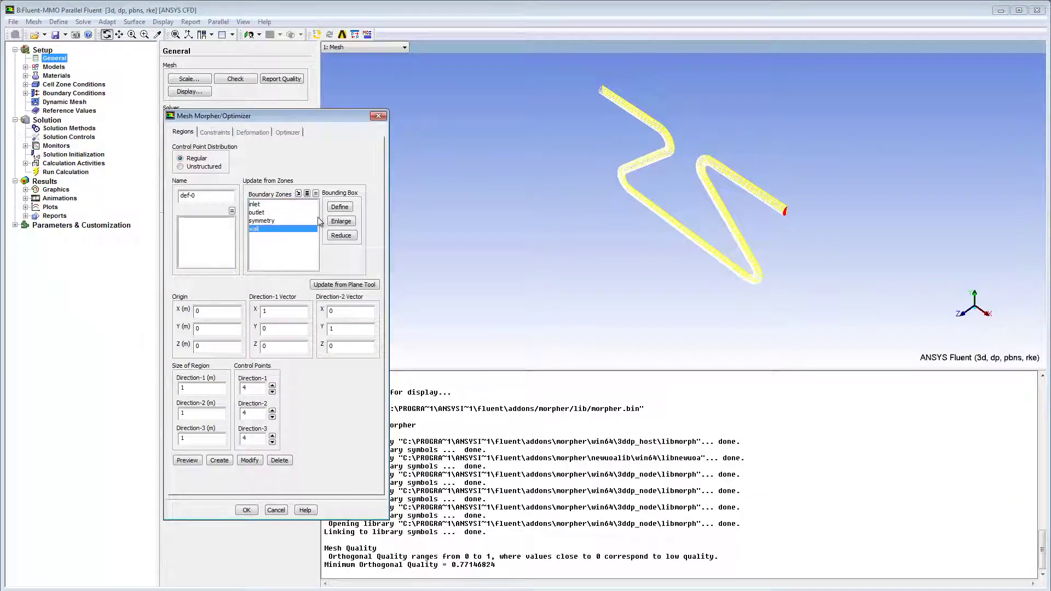
left_click(339, 207)
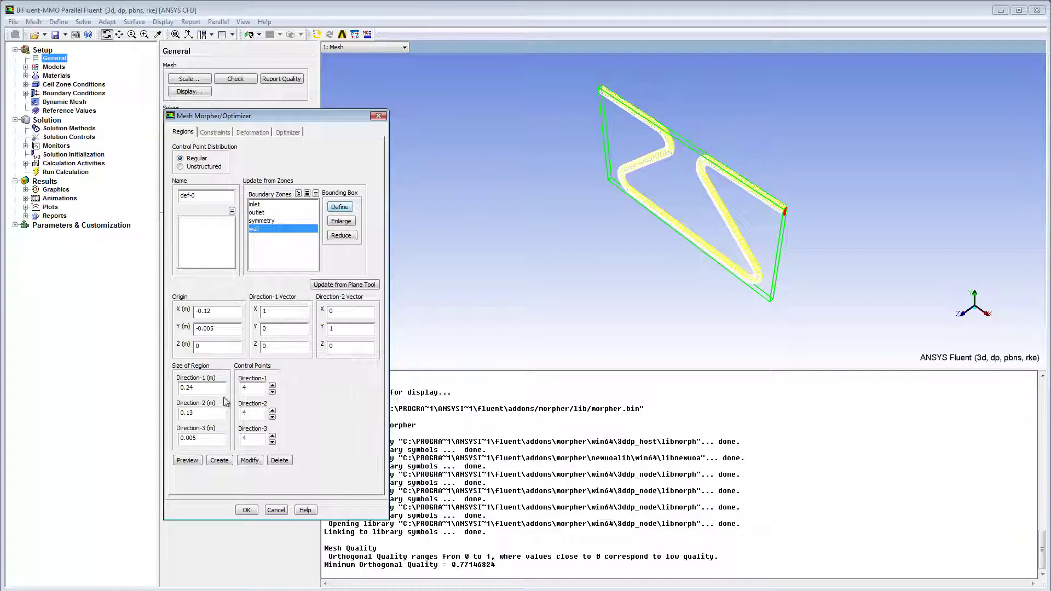
double_click(186, 413)
type("0.012")
left_click(272, 393)
left_click(272, 417)
left_click(217, 460)
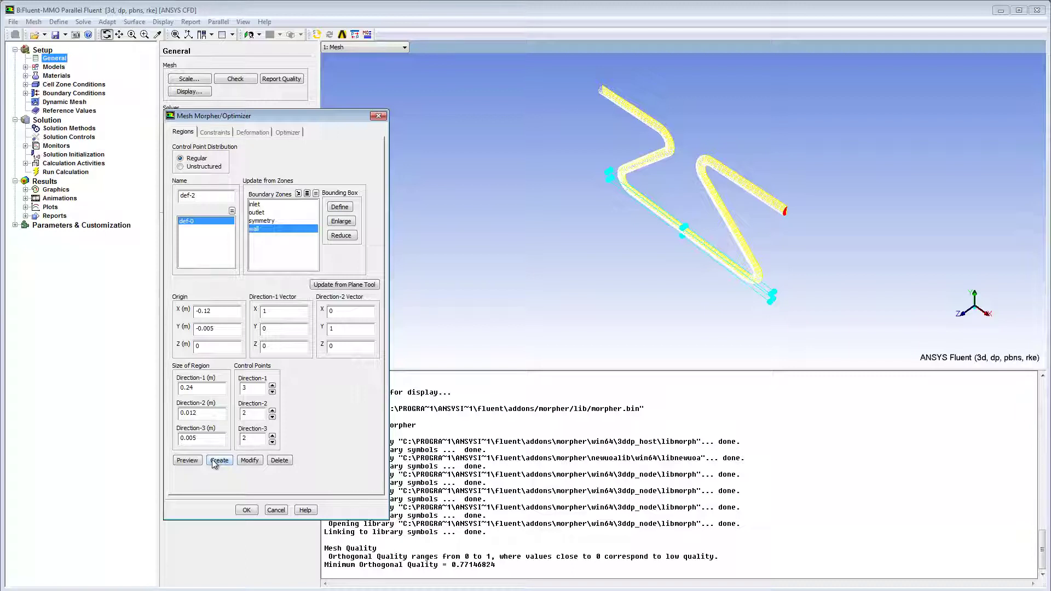
Step: Hold the inlet zone fixed and review the outlet, symmetry and wall zone constraints
left_click(214, 131)
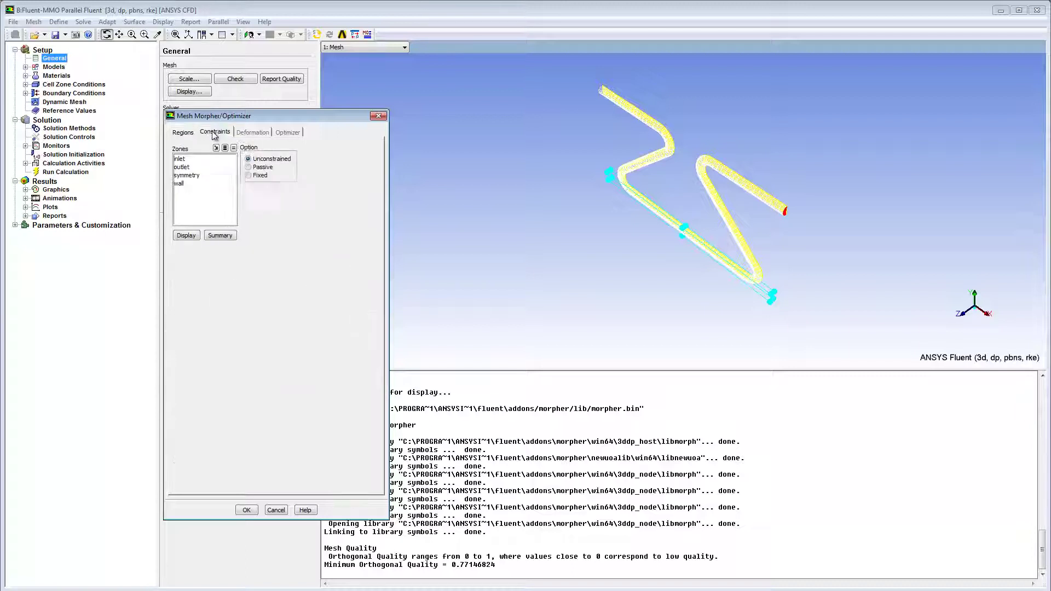
left_click(189, 159)
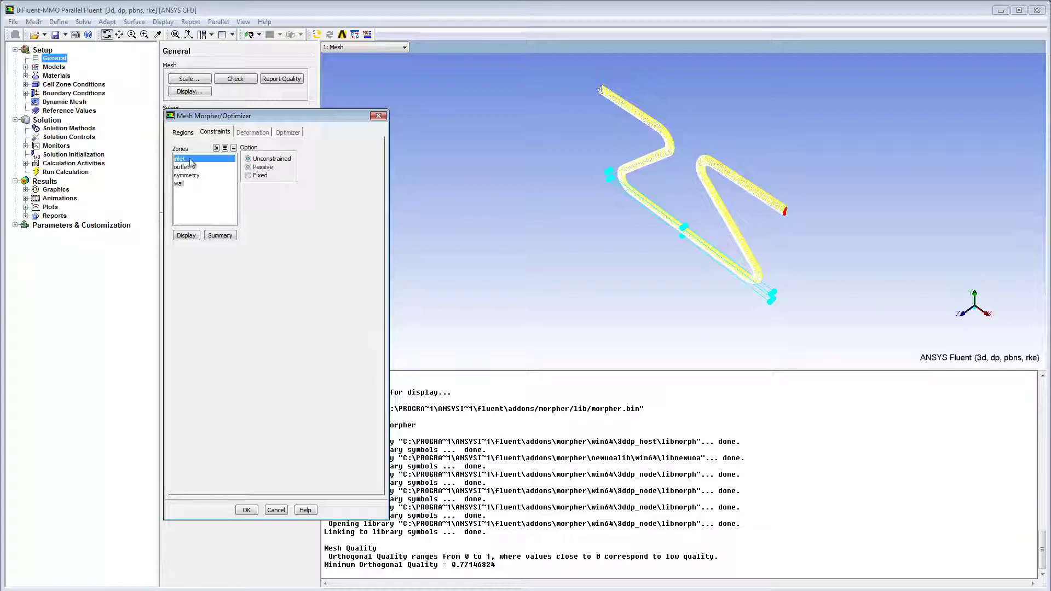
left_click(248, 175)
left_click(195, 167)
left_click(214, 175)
left_click(214, 184)
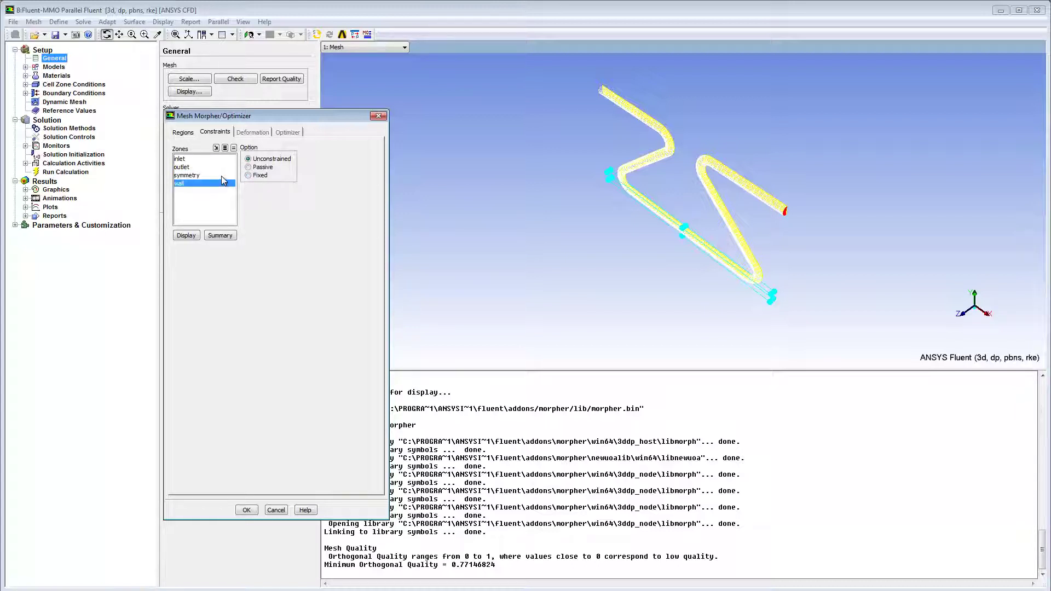
Step: Set 2 deformation parameters and create new input parameters Vertical and Horizontal
left_click(250, 132)
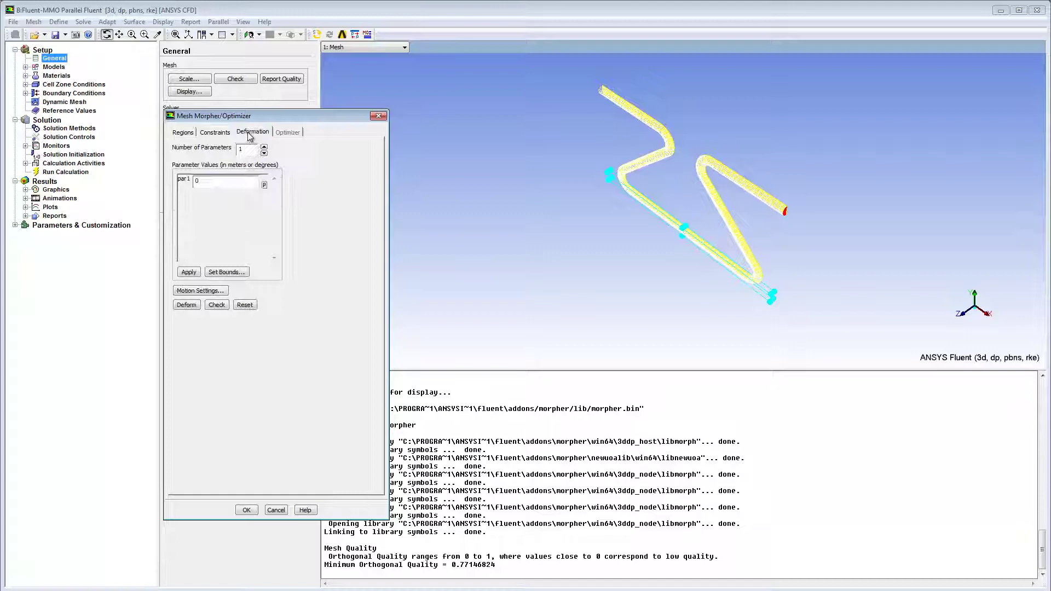
left_click(264, 146)
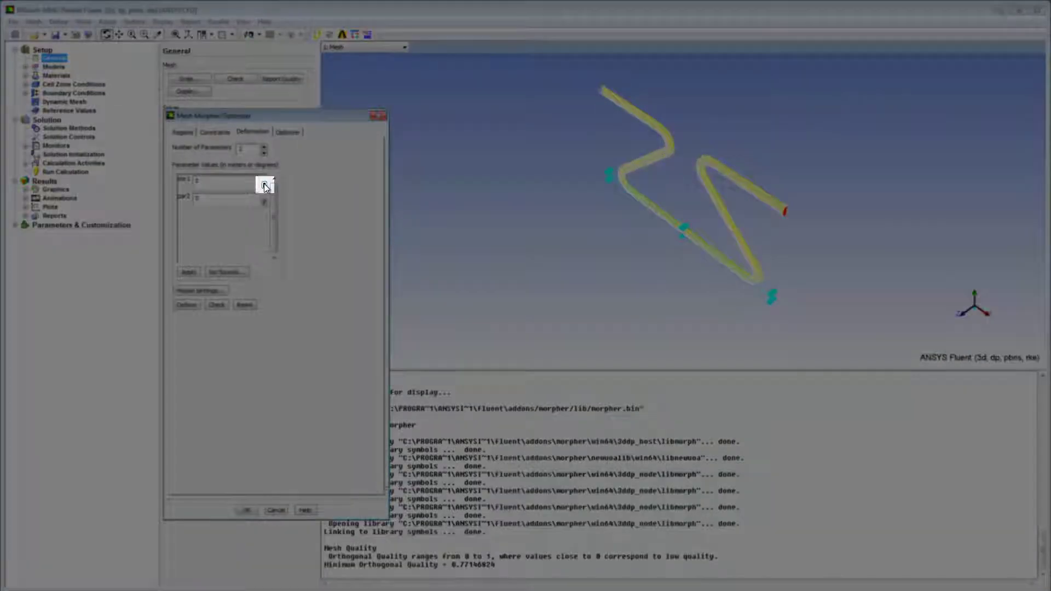
left_click(264, 186)
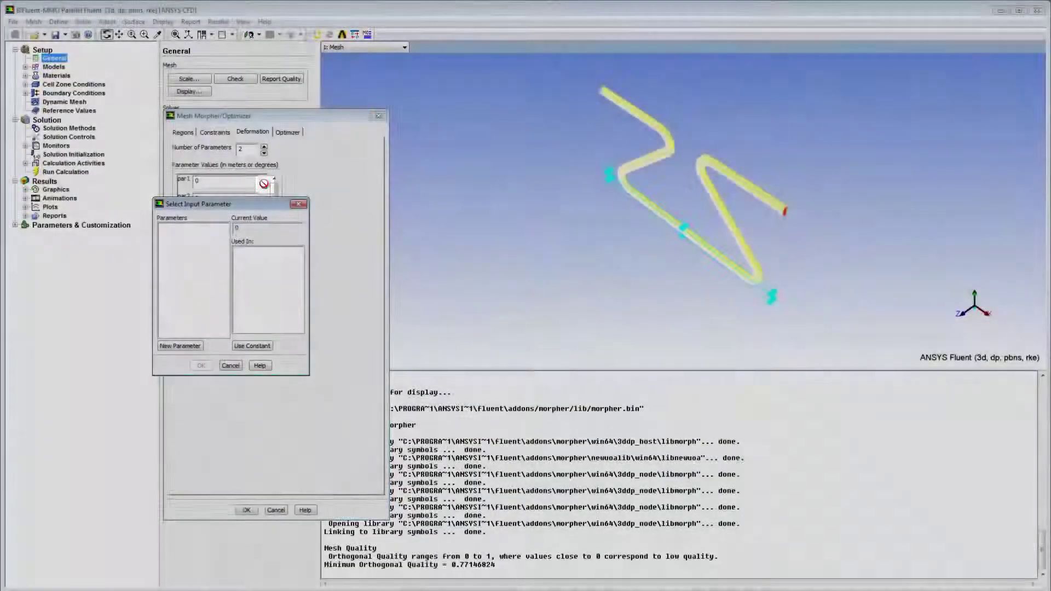
left_click(197, 344)
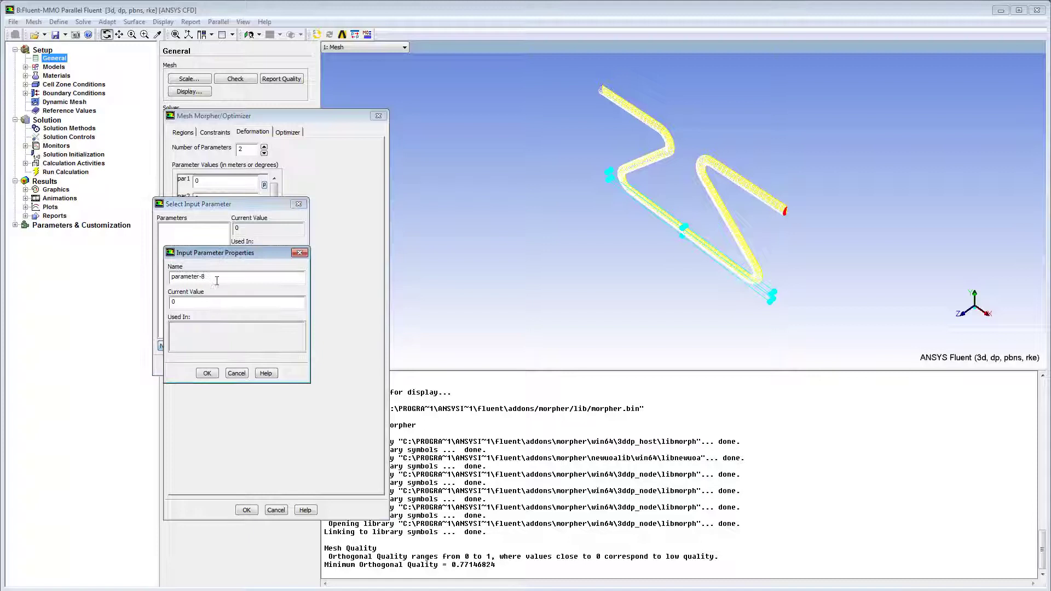
type("Vertic")
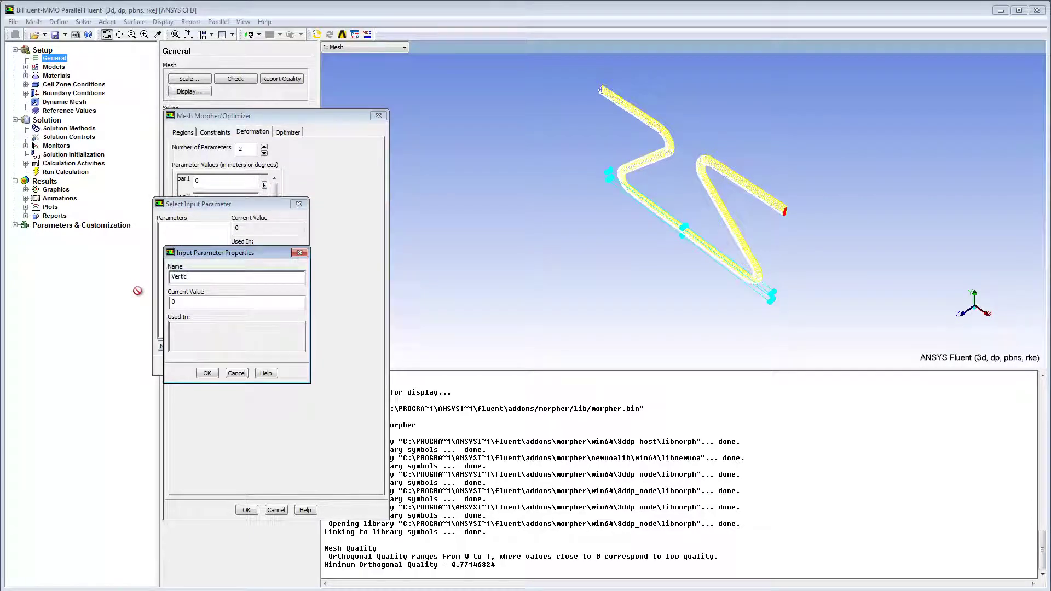
type("al")
left_click(207, 373)
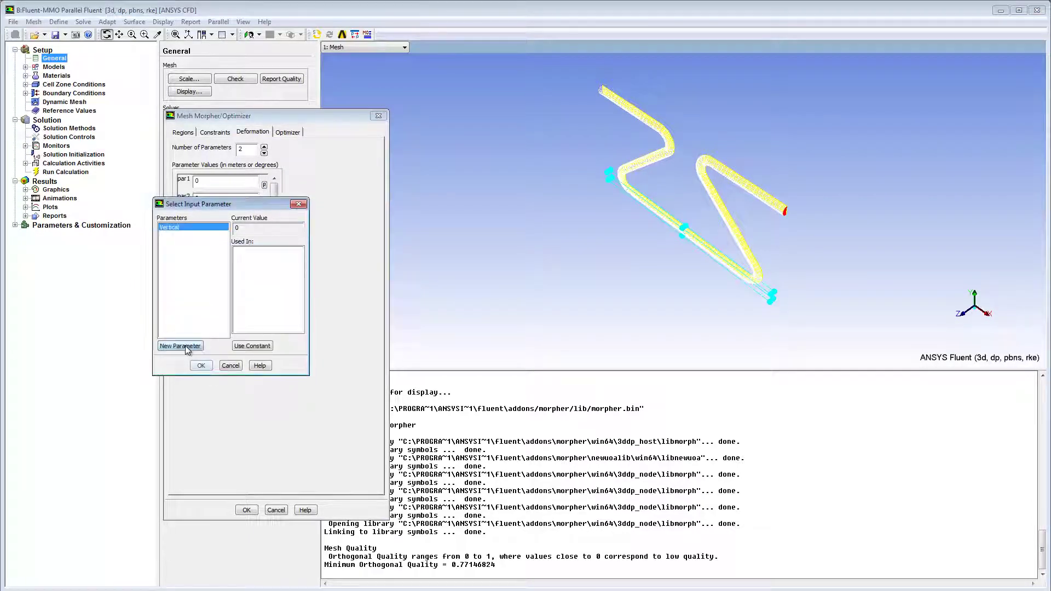
left_click(198, 345)
double_click(211, 276)
type("Horizo")
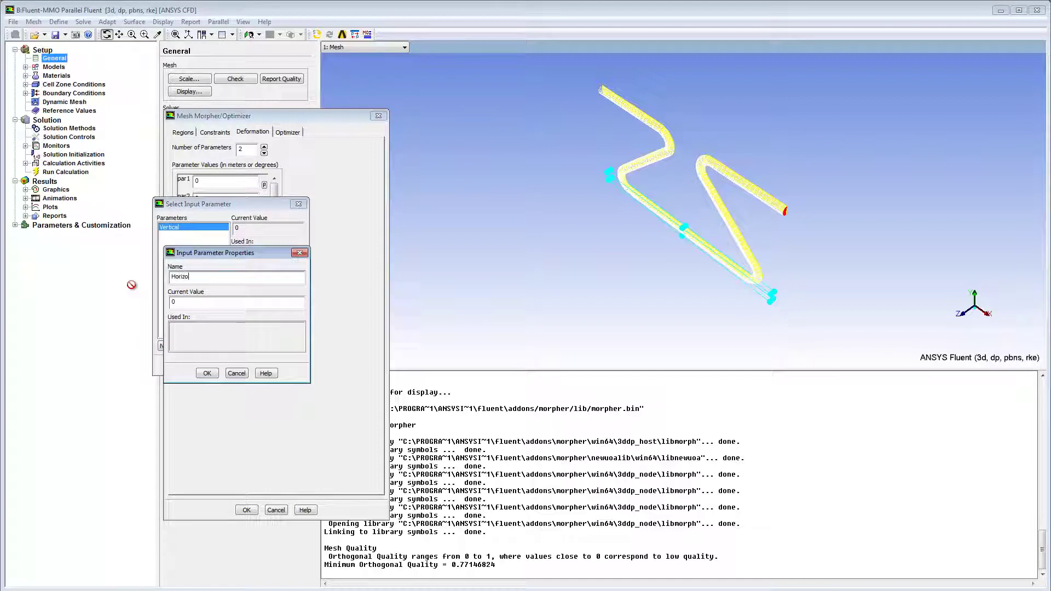
type("ntal")
left_click(207, 373)
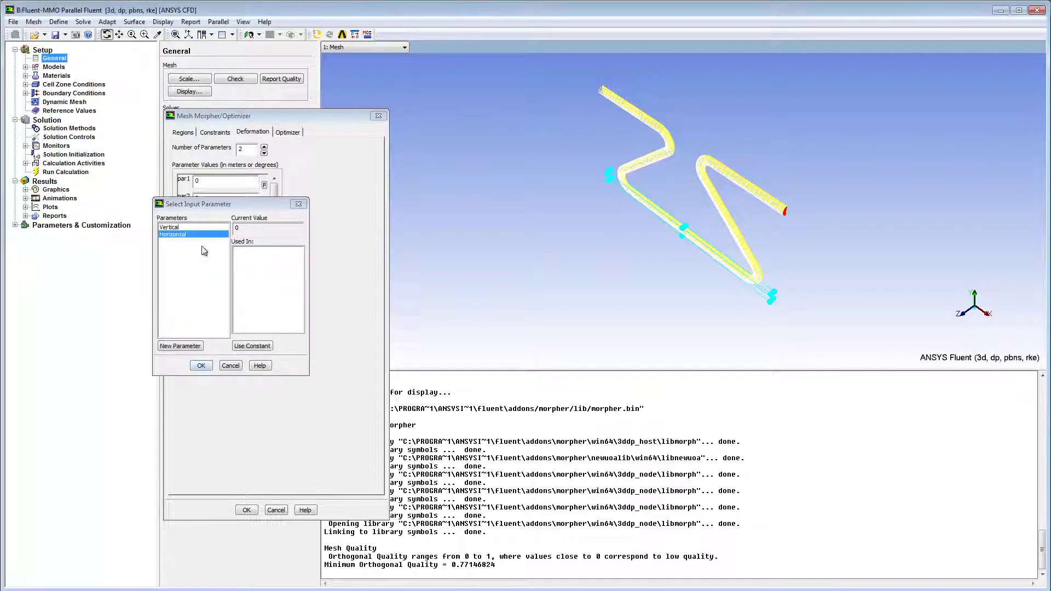
Step: Assign Vertical to par1 and Horizontal to par2
left_click(174, 227)
left_click(201, 365)
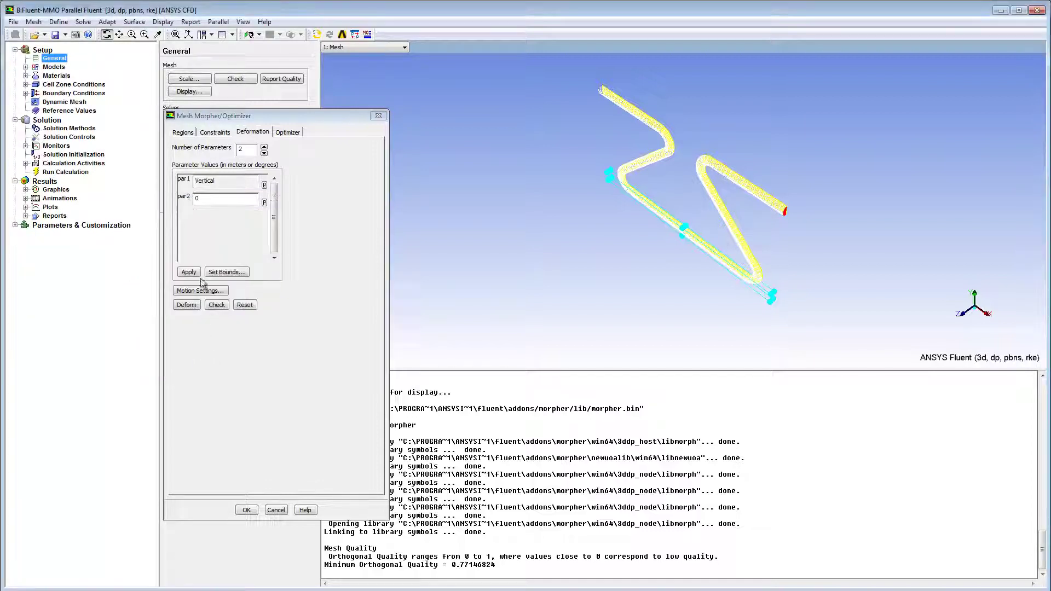
left_click(265, 201)
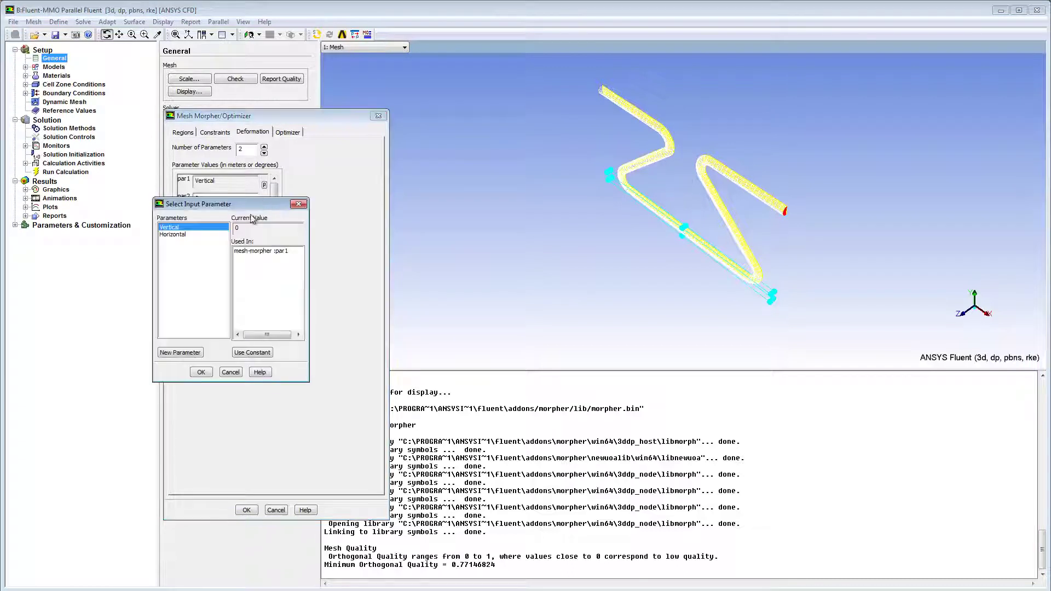
left_click(186, 235)
left_click(200, 372)
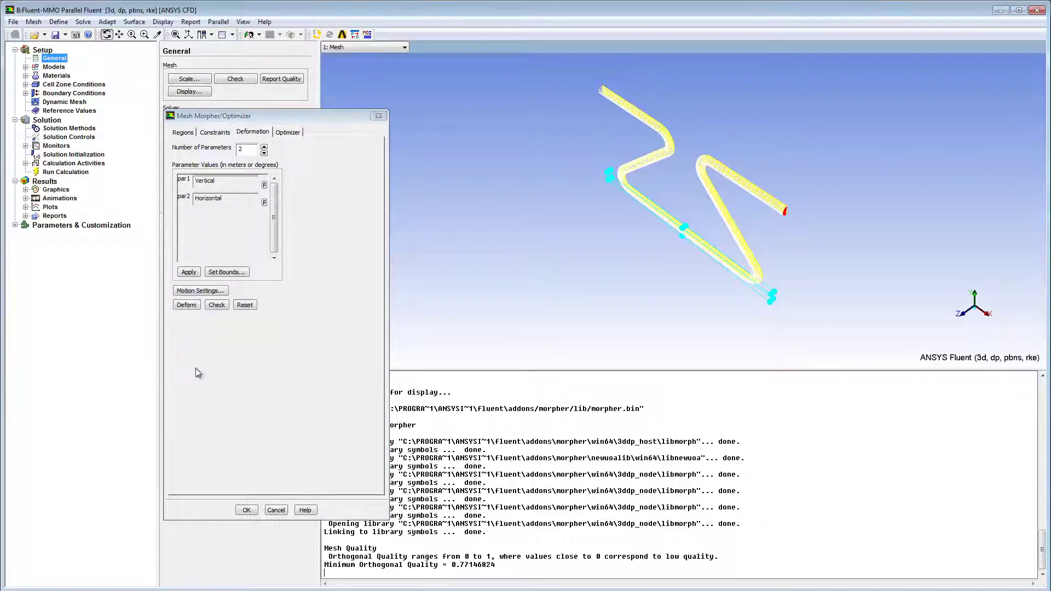
Step: Make control points 8 and 11 translate along Z (0, 0, 1) under par2
left_click(189, 272)
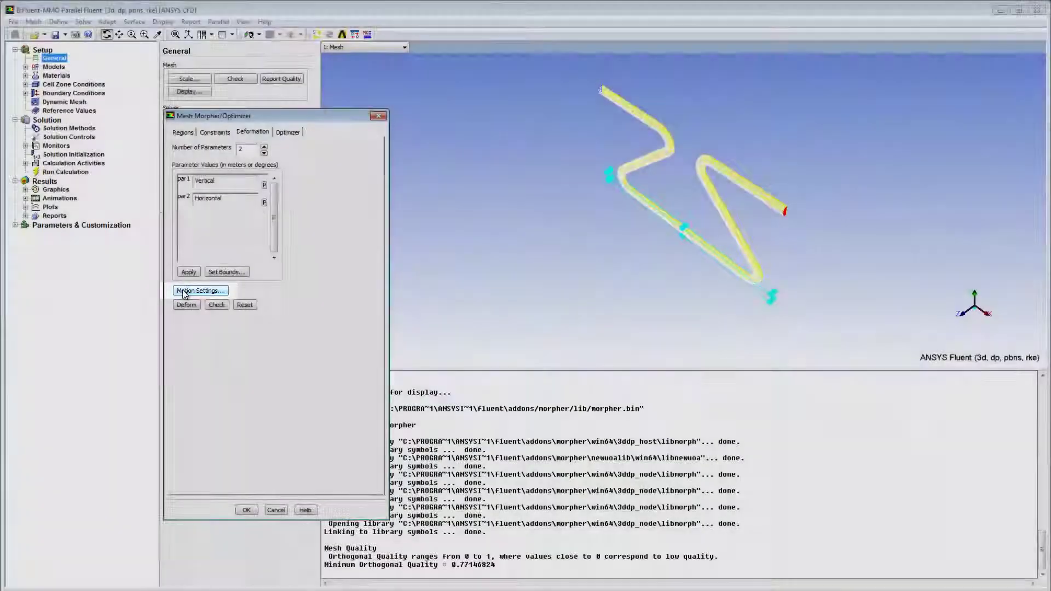
left_click(200, 291)
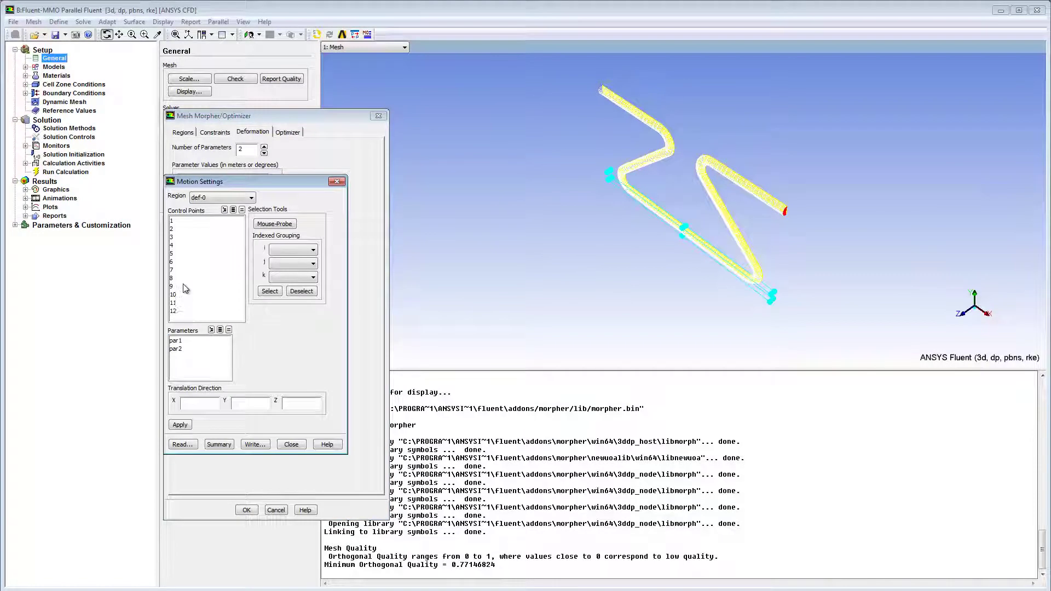
left_click(267, 226)
left_click_drag(276, 291, 268, 92)
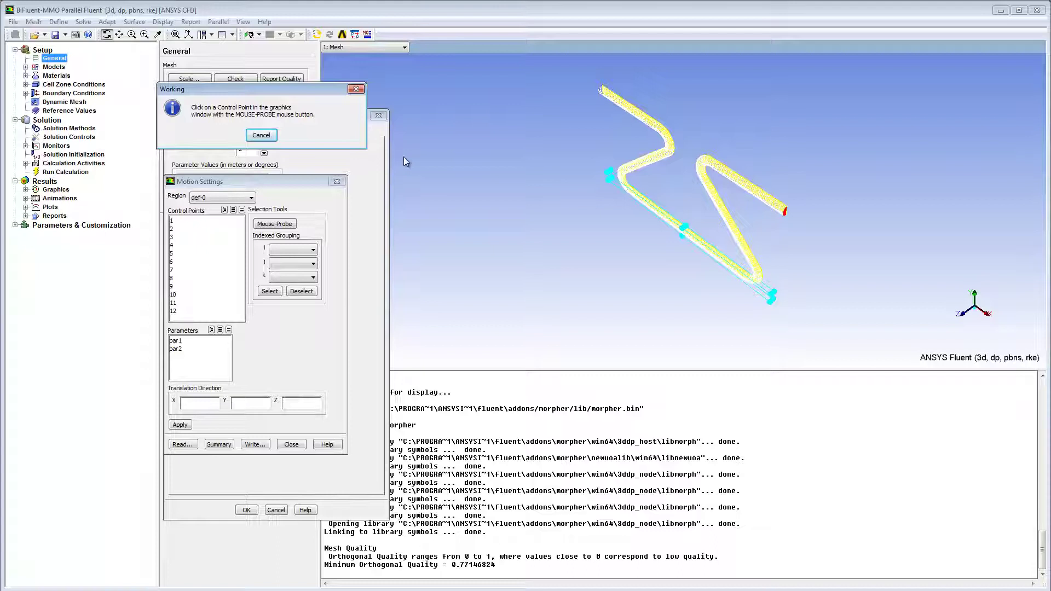
right_click(683, 229)
right_click(682, 236)
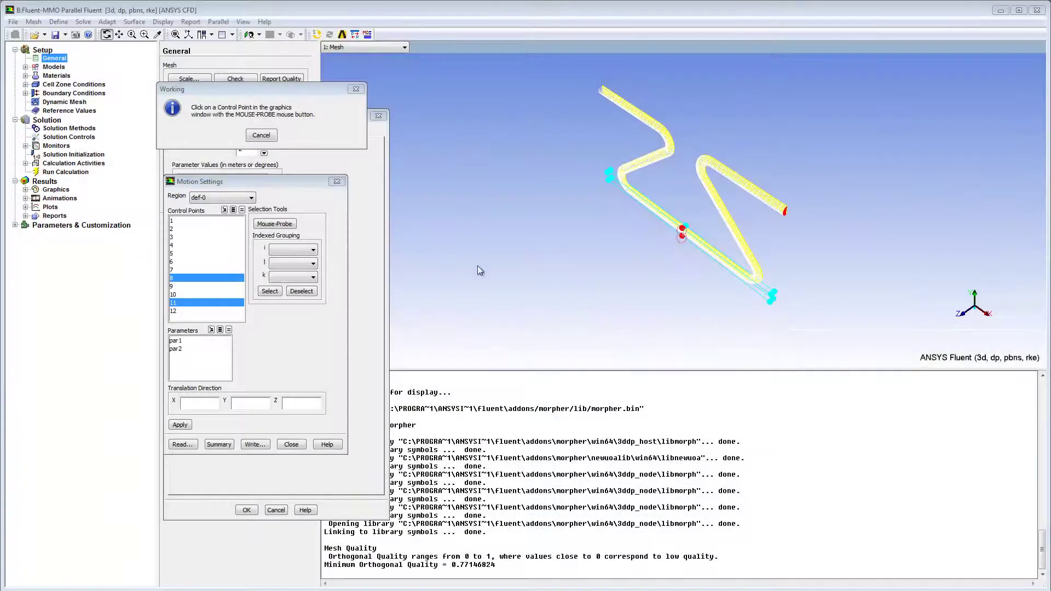
left_click(176, 349)
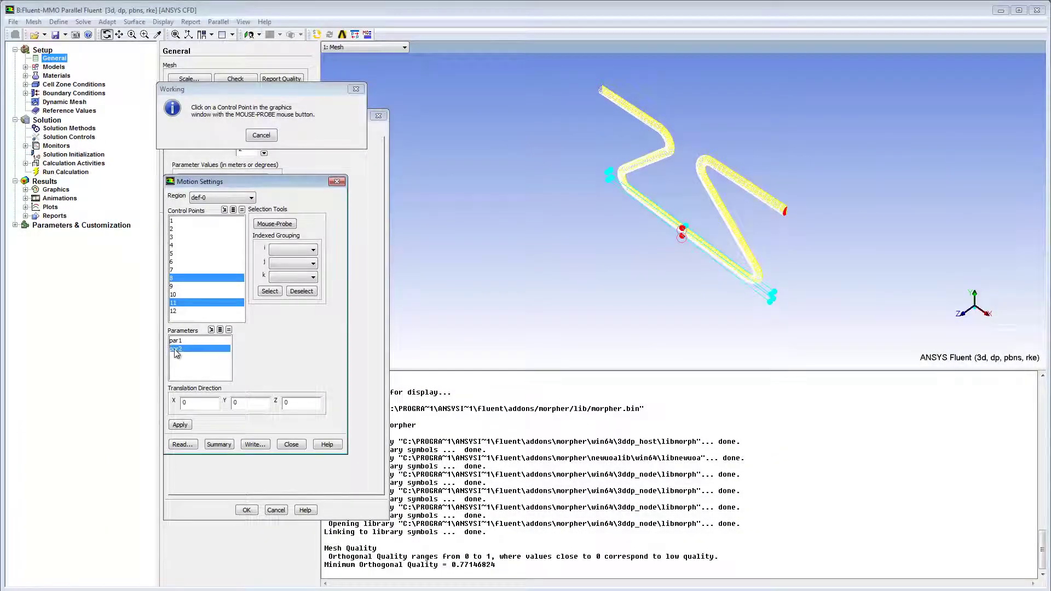
double_click(290, 404)
left_click(180, 425)
Step: Give control point 11 a Y translation of 1 under par1
left_click(229, 330)
left_click(242, 210)
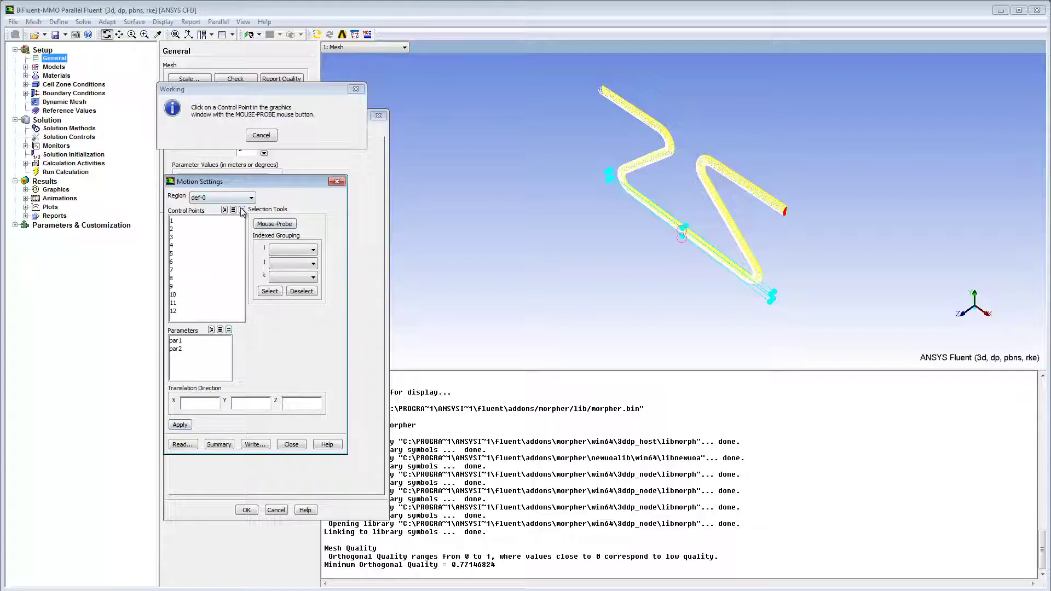
right_click(683, 230)
left_click(175, 340)
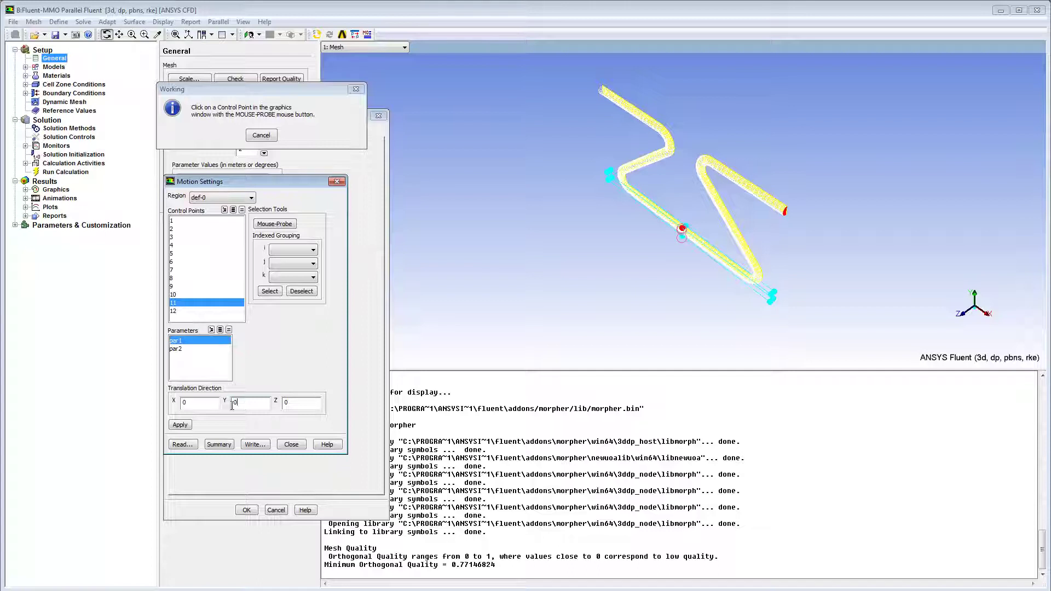
double_click(246, 405)
type("1")
left_click(179, 425)
Step: Give control point 8 a Y translation of -1 under par1 and close Motion Settings
left_click(229, 330)
left_click(241, 210)
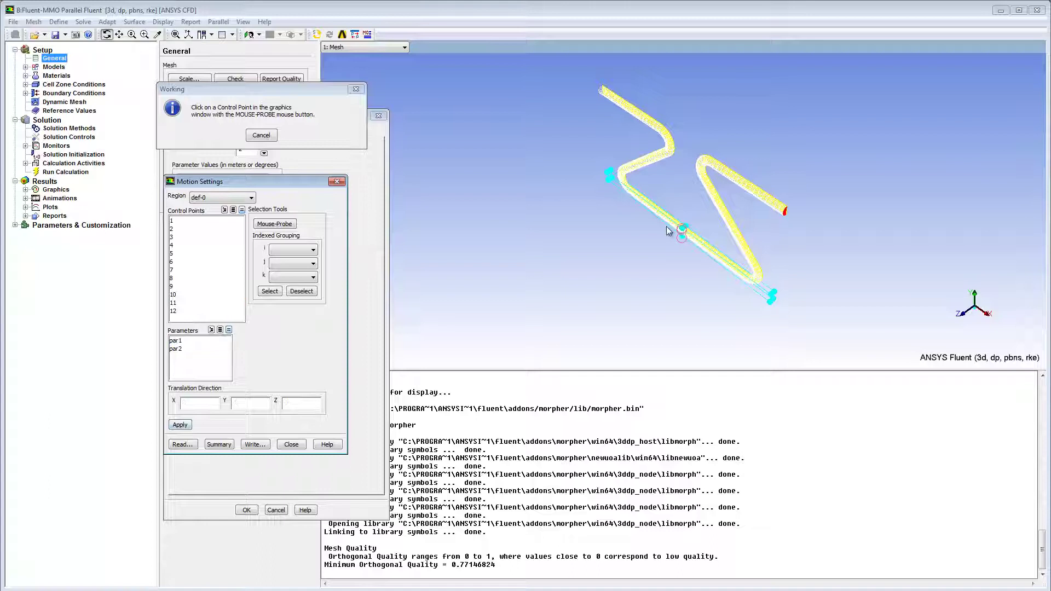
right_click(681, 240)
right_click(681, 240)
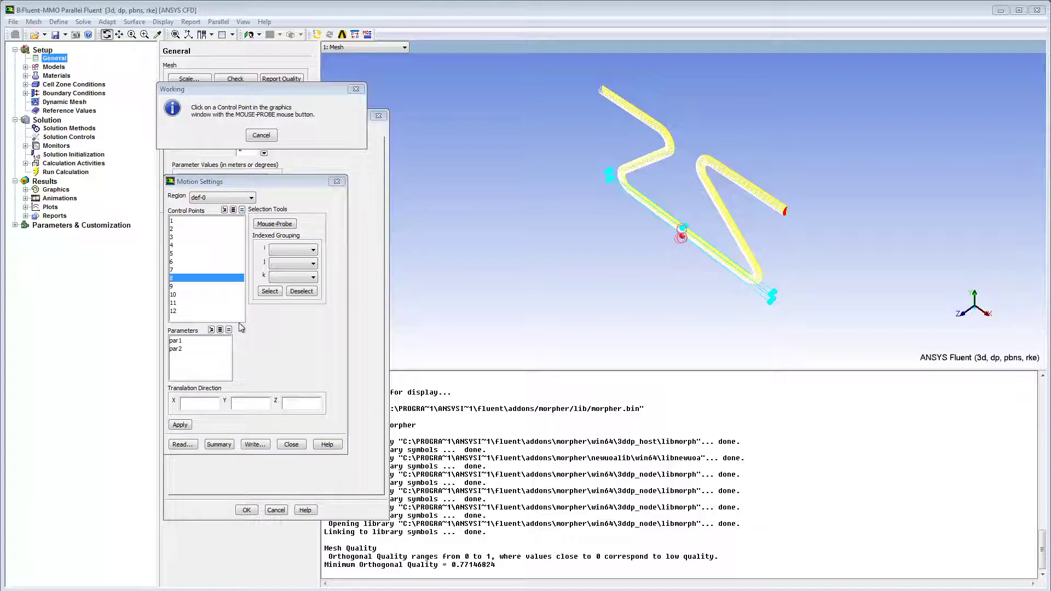
left_click(197, 341)
double_click(247, 401)
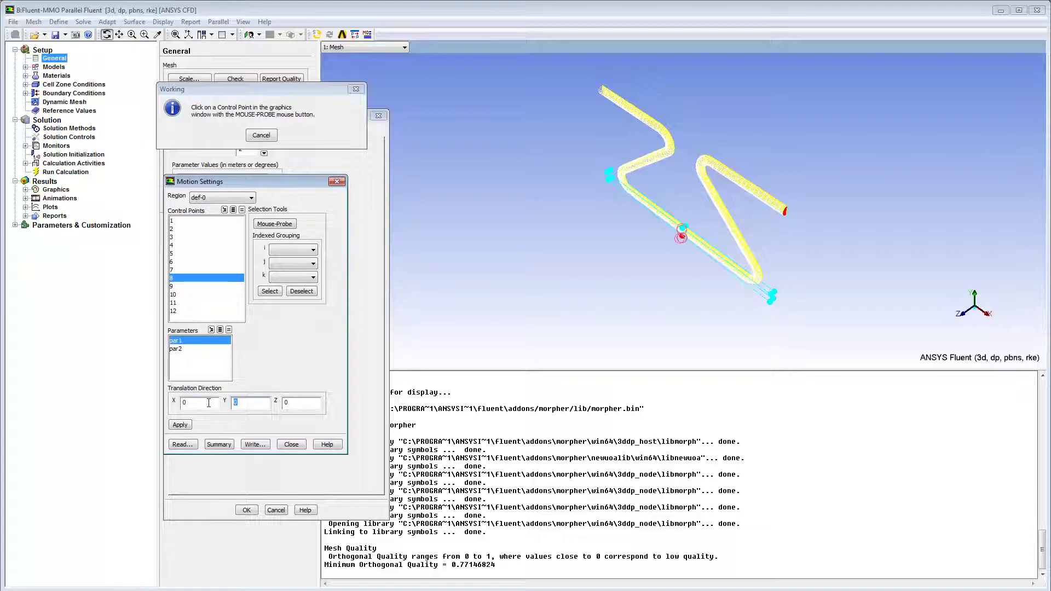
type("-1")
left_click(189, 425)
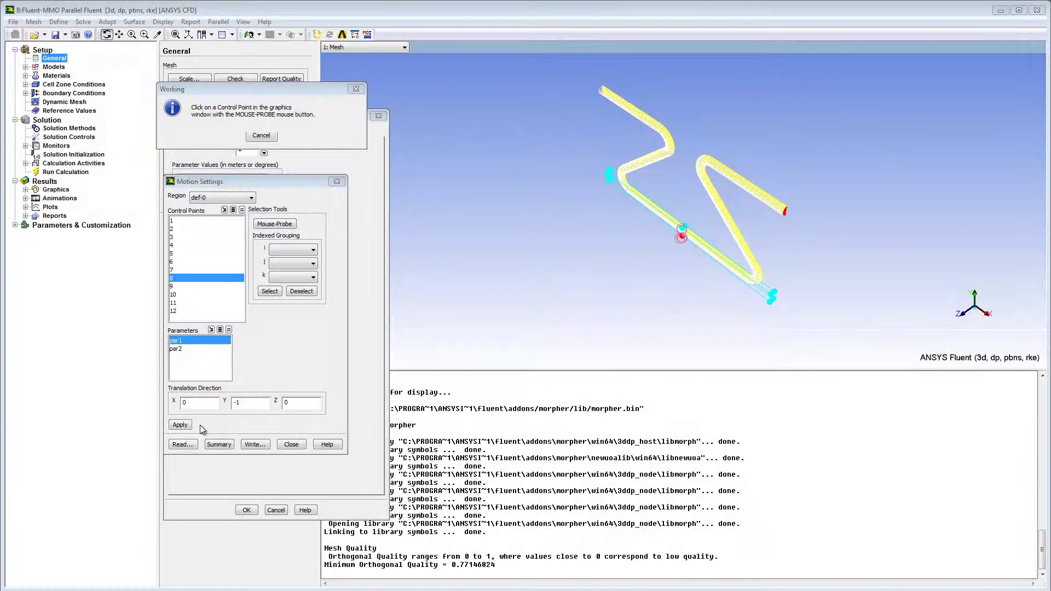
left_click(262, 135)
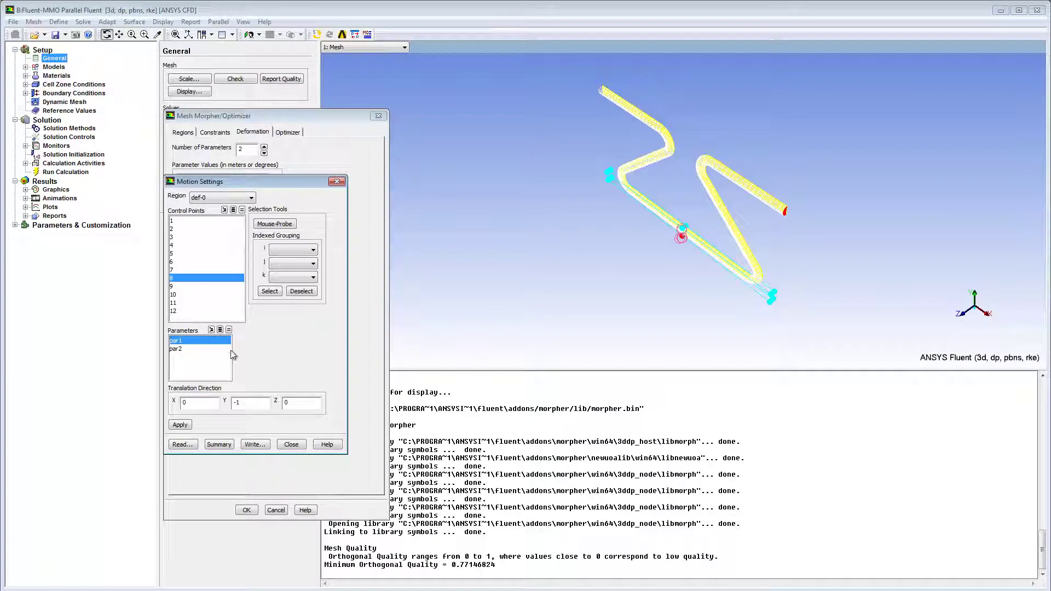
left_click(293, 445)
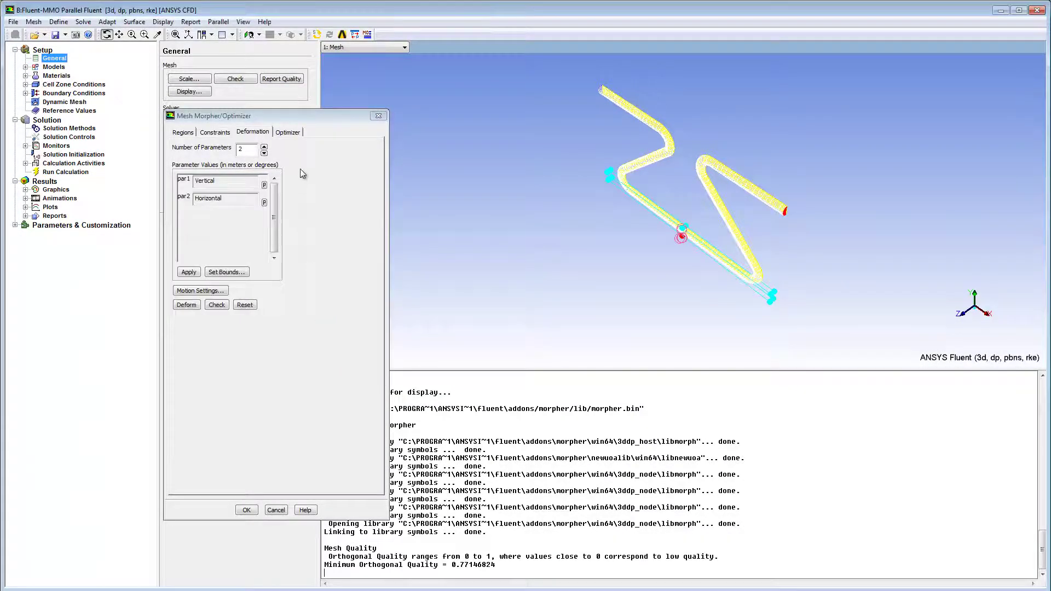
Step: Set the optimizer to workbench, apply it, and print the morpher summary
left_click(290, 132)
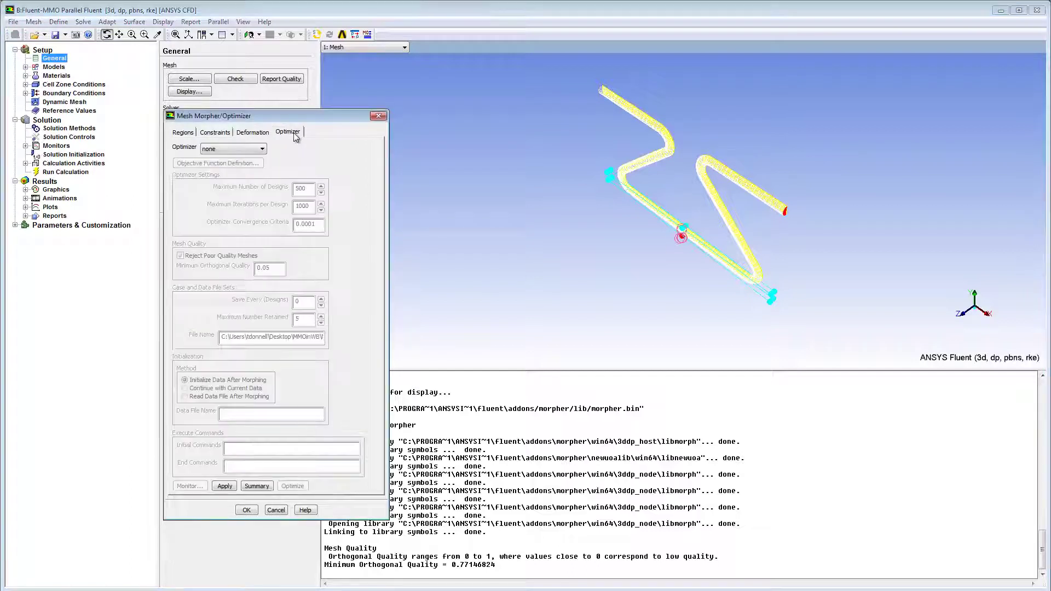
left_click(262, 148)
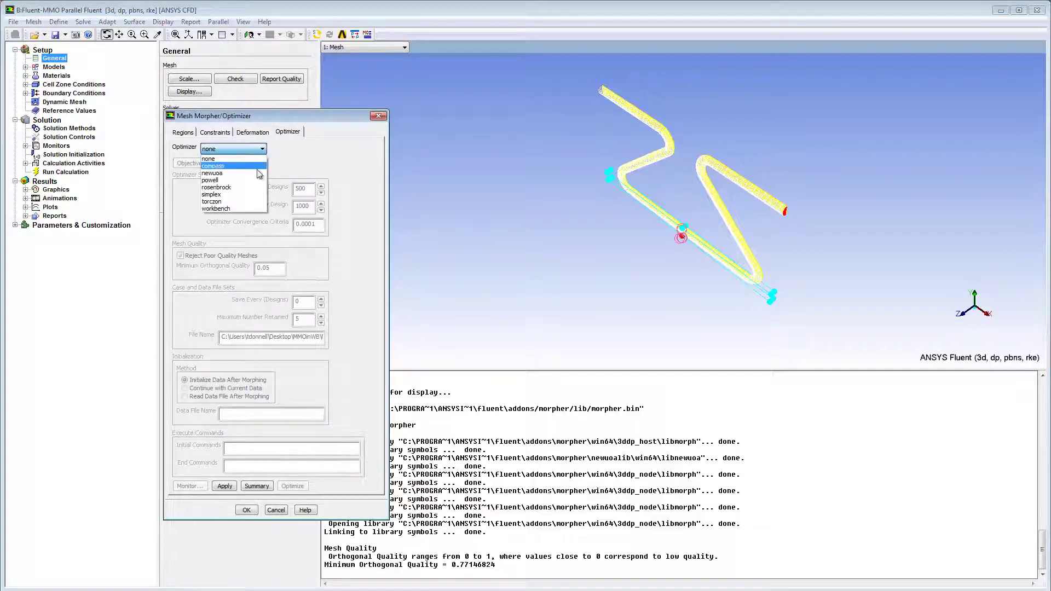
left_click(249, 208)
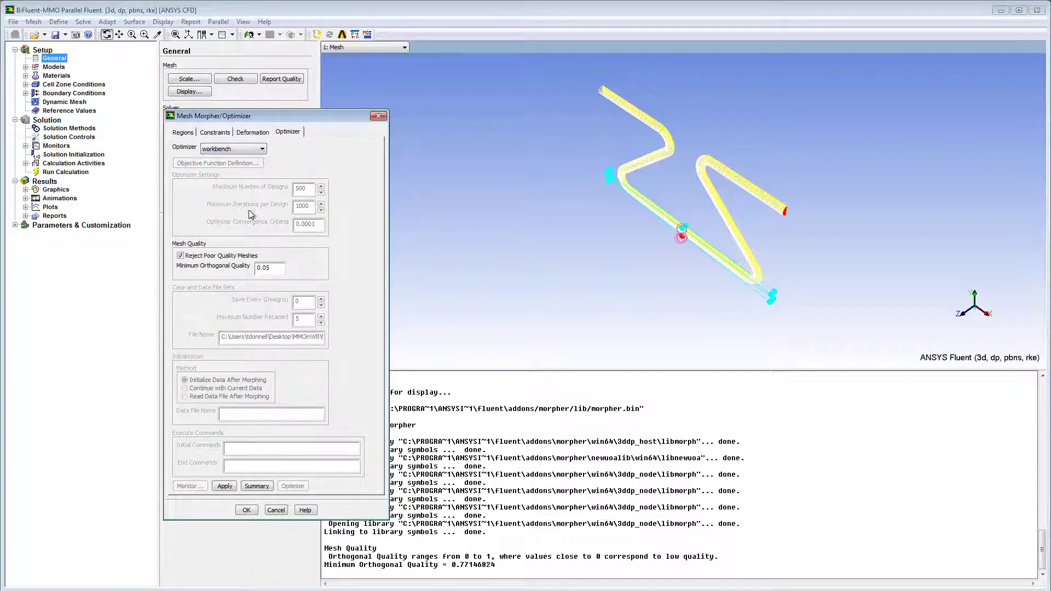
left_click(225, 486)
left_click(255, 486)
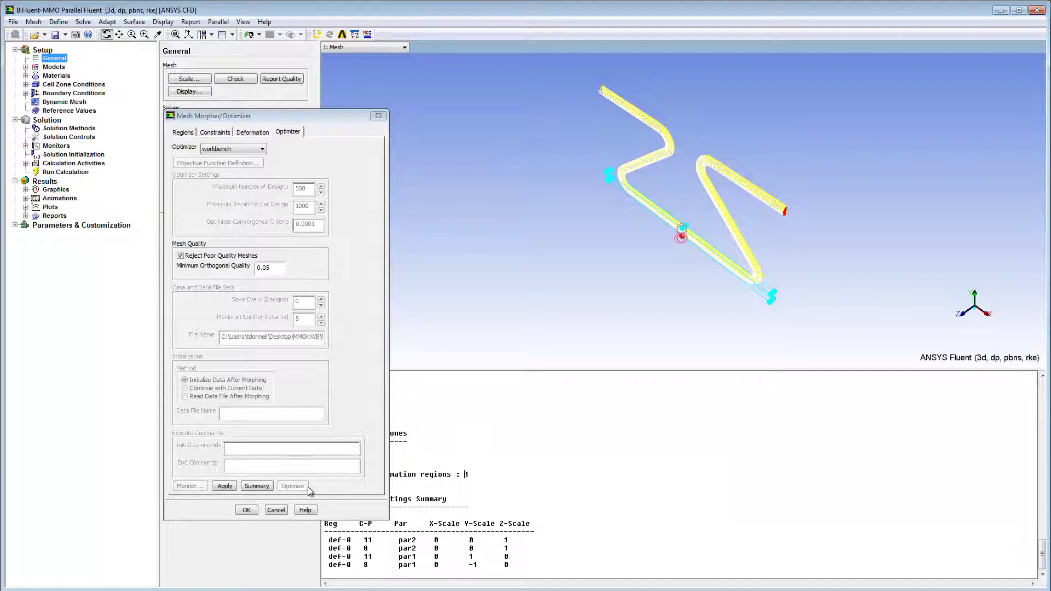
left_click(245, 512)
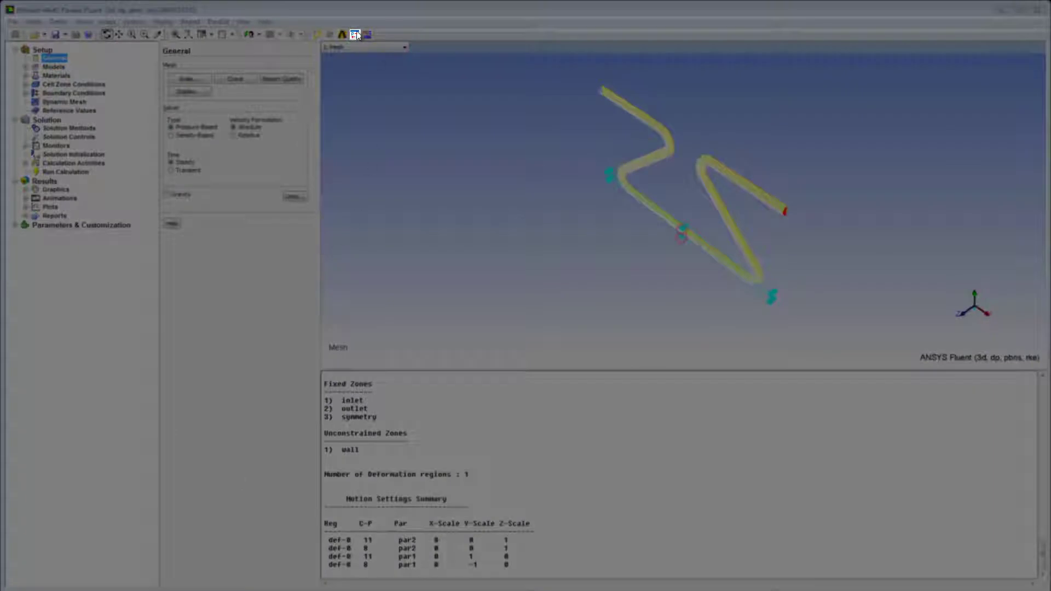
Step: Save the inlet's area-weighted average static pressure as output parameter 'p-drop'
left_click(355, 34)
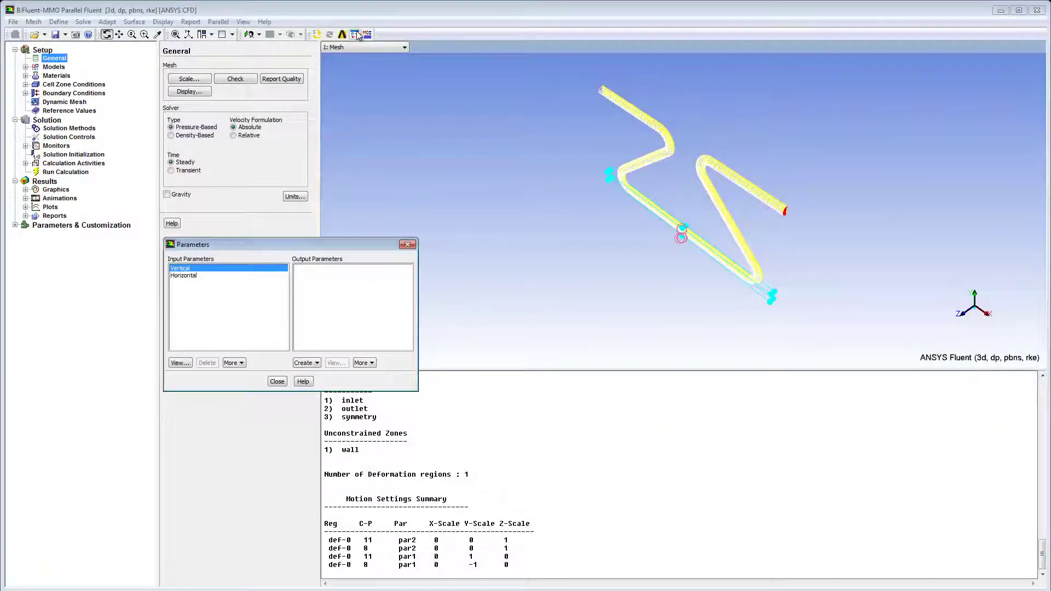
left_click(314, 366)
left_click(336, 401)
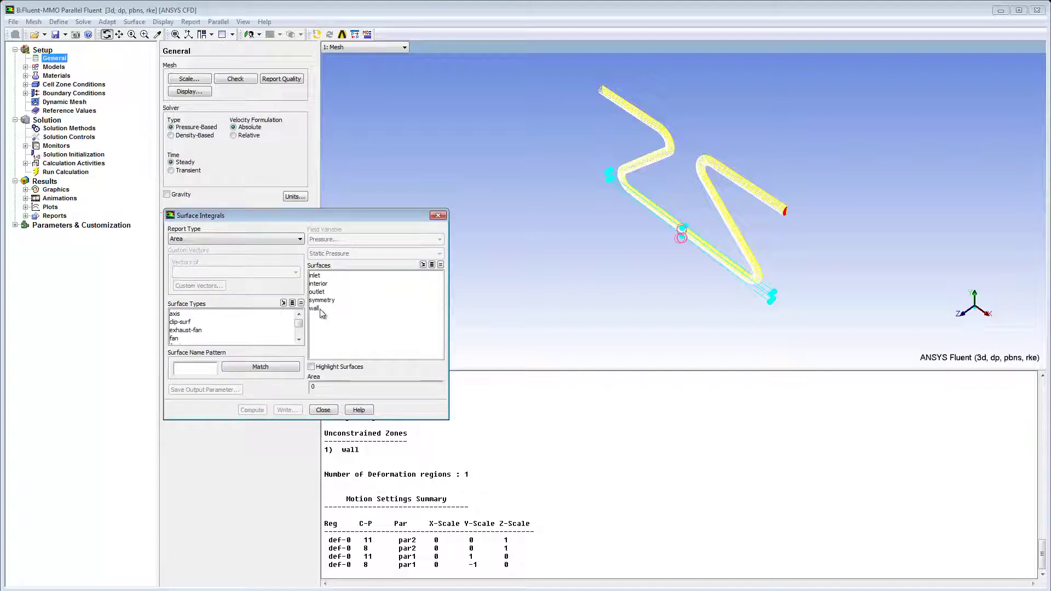
left_click(300, 240)
left_click(300, 256)
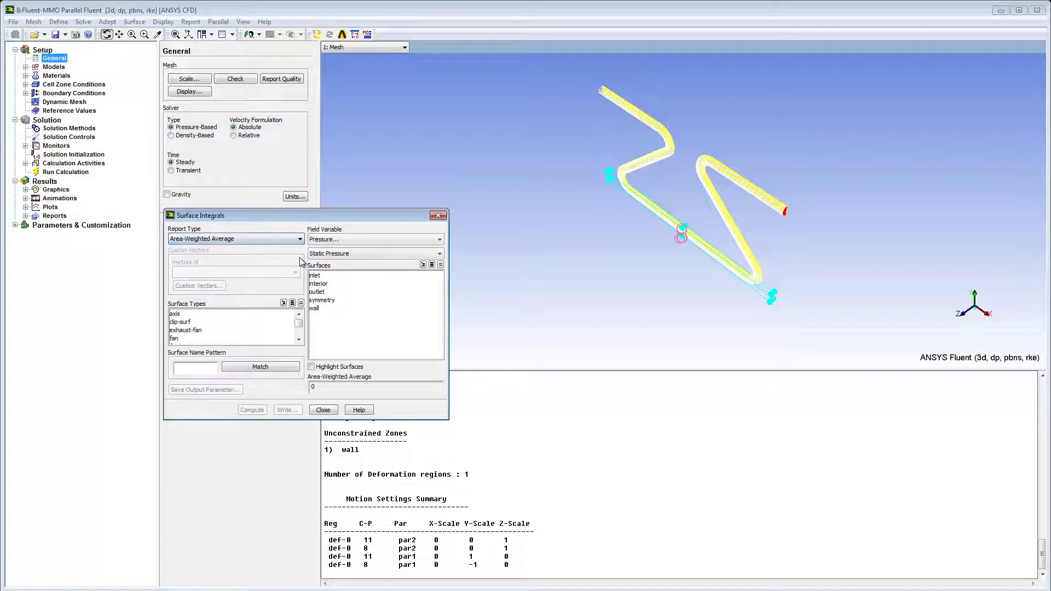
left_click(318, 276)
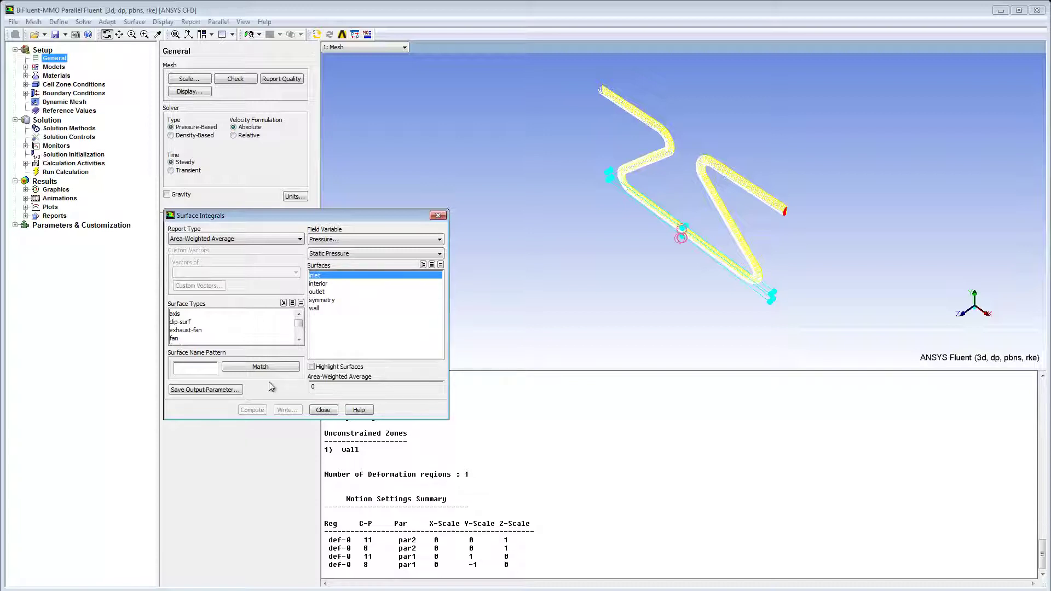
left_click(236, 391)
left_click_drag(241, 335, 147, 338)
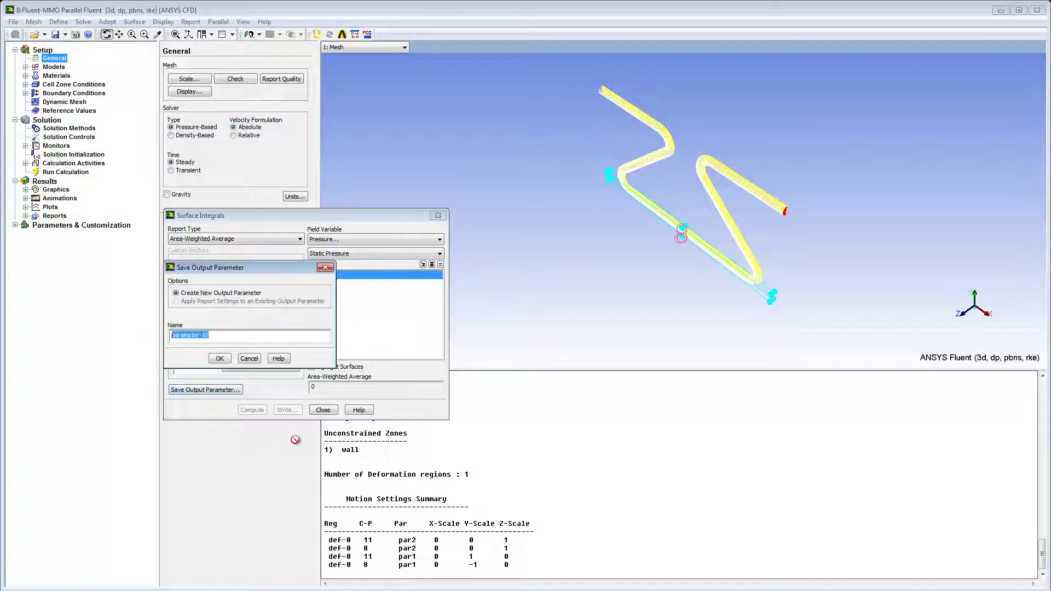
type("p-drop")
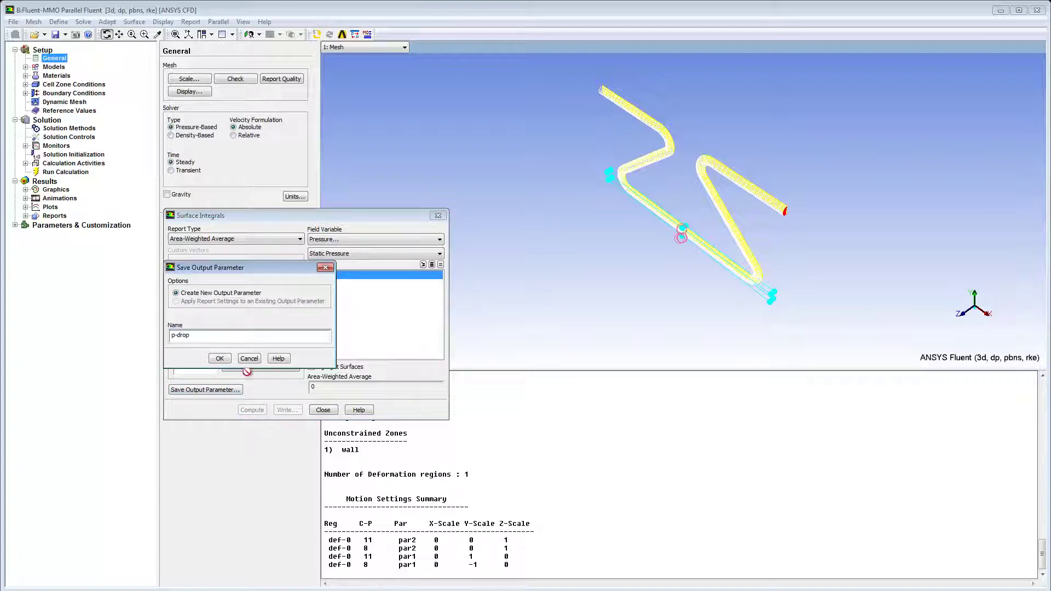
left_click(220, 358)
Step: Close the Surface Integrals and Parameters dialogs and exit Fluent to Workbench
left_click(321, 409)
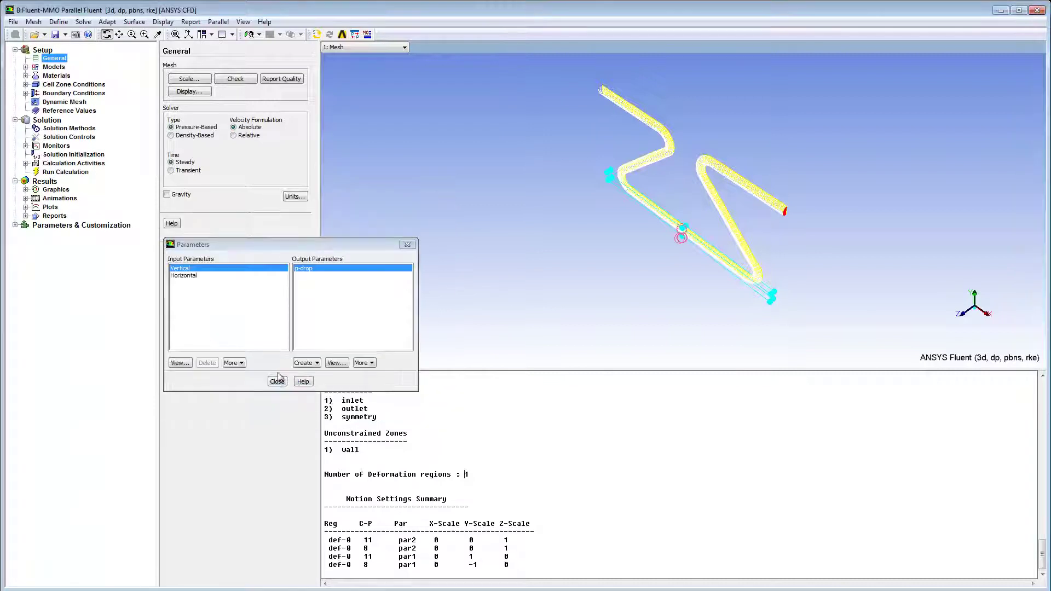
left_click(278, 381)
left_click(13, 22)
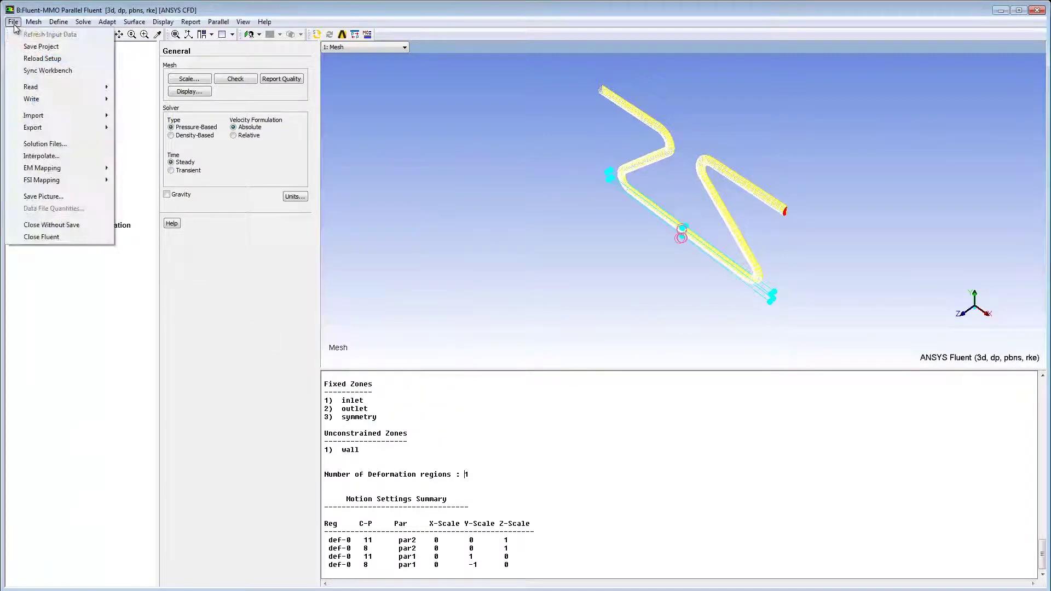
left_click(41, 236)
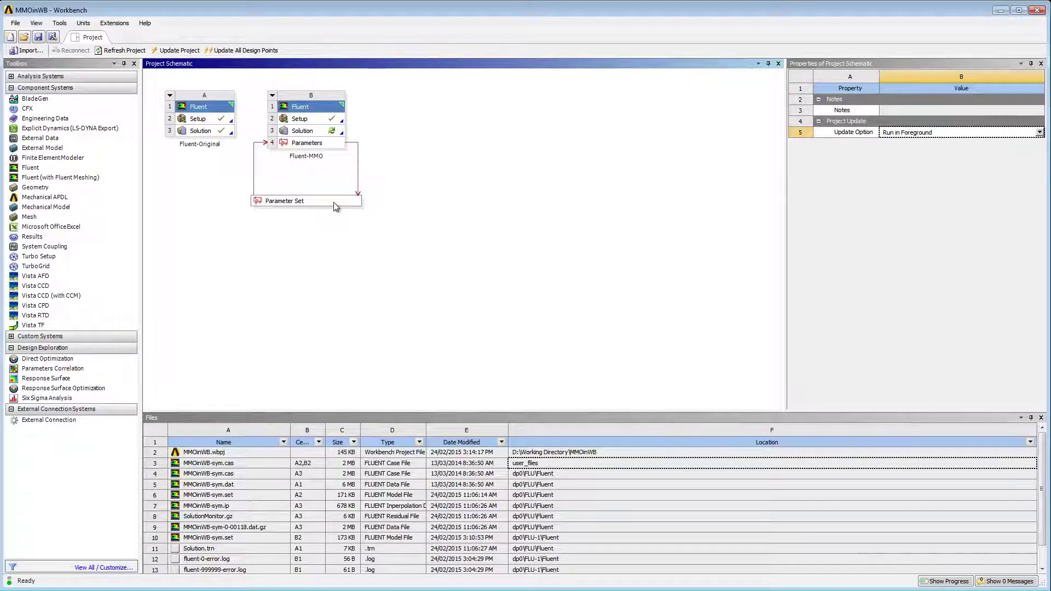
Step: Review the Parameter Set showing Vertical, Horizontal and p-drop, then go back to the schematic
double_click(334, 203)
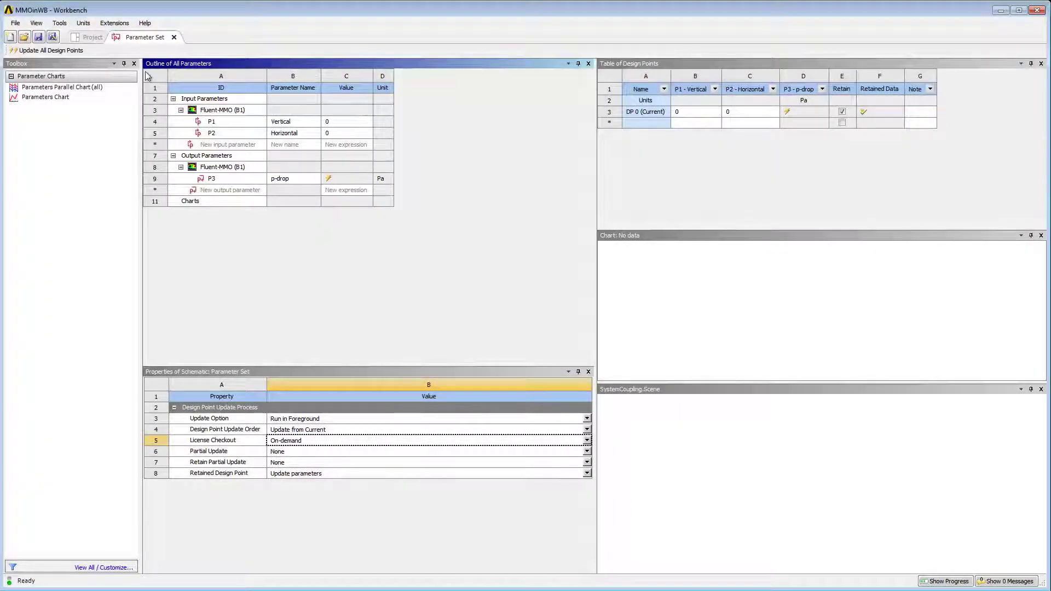
left_click(92, 37)
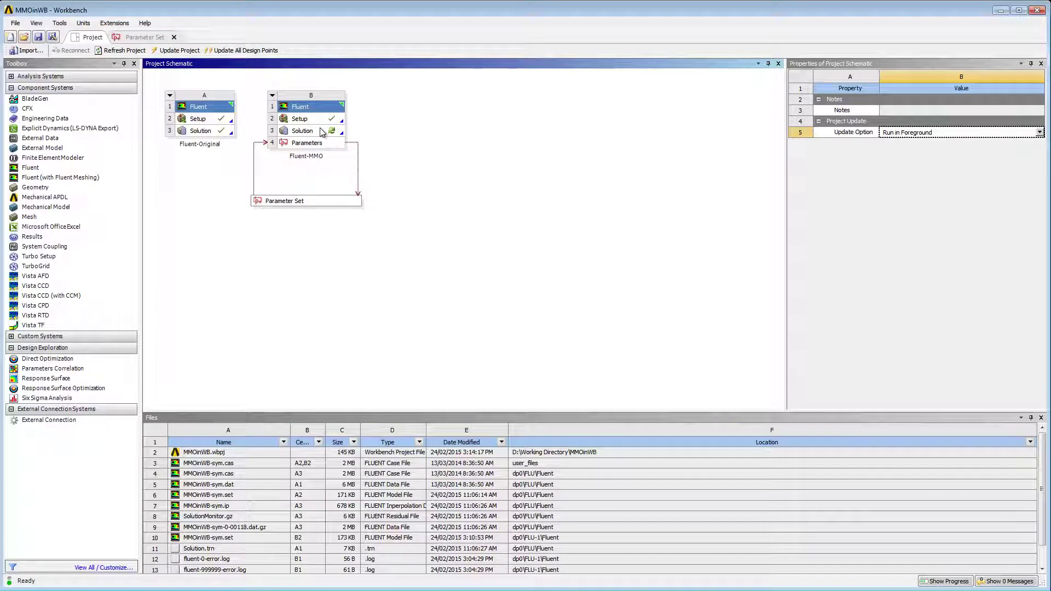
Step: Set the Fluent-MMO Solution cell's Initialization Method to 'Use Solution Data from File'
left_click(321, 132)
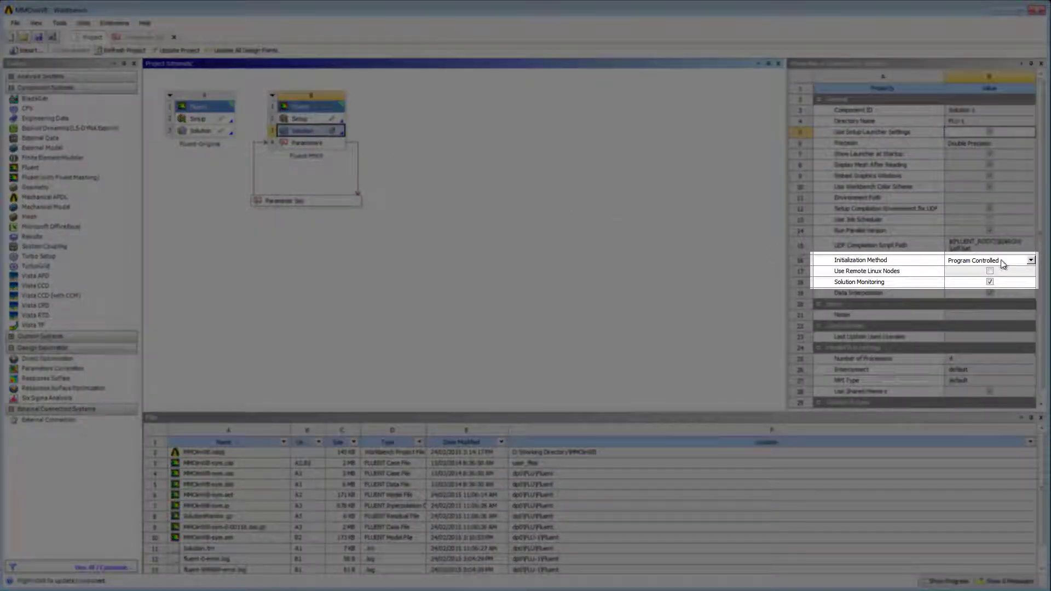
left_click(1029, 261)
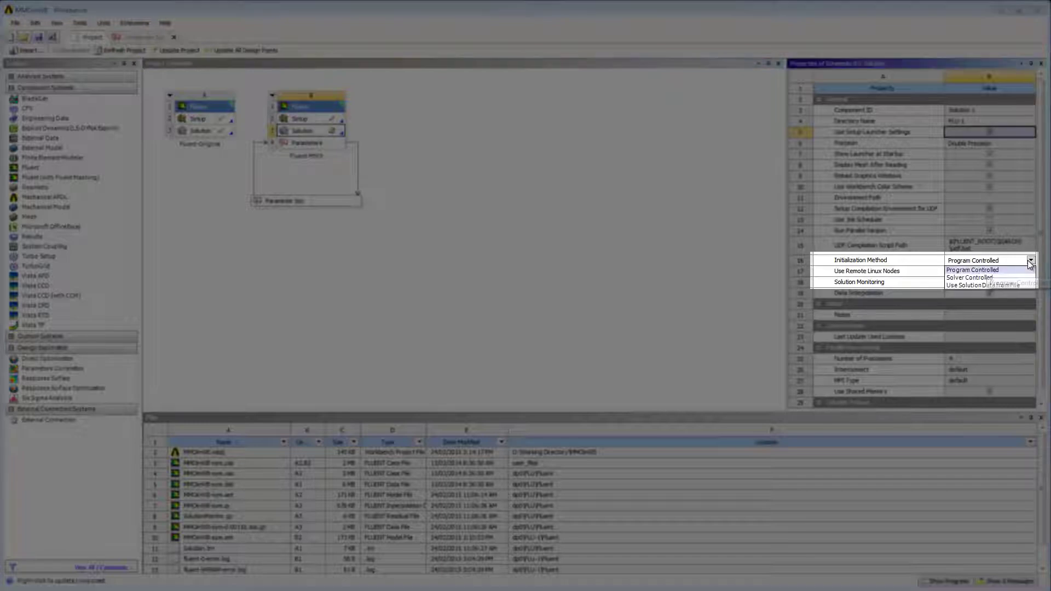
left_click(1010, 285)
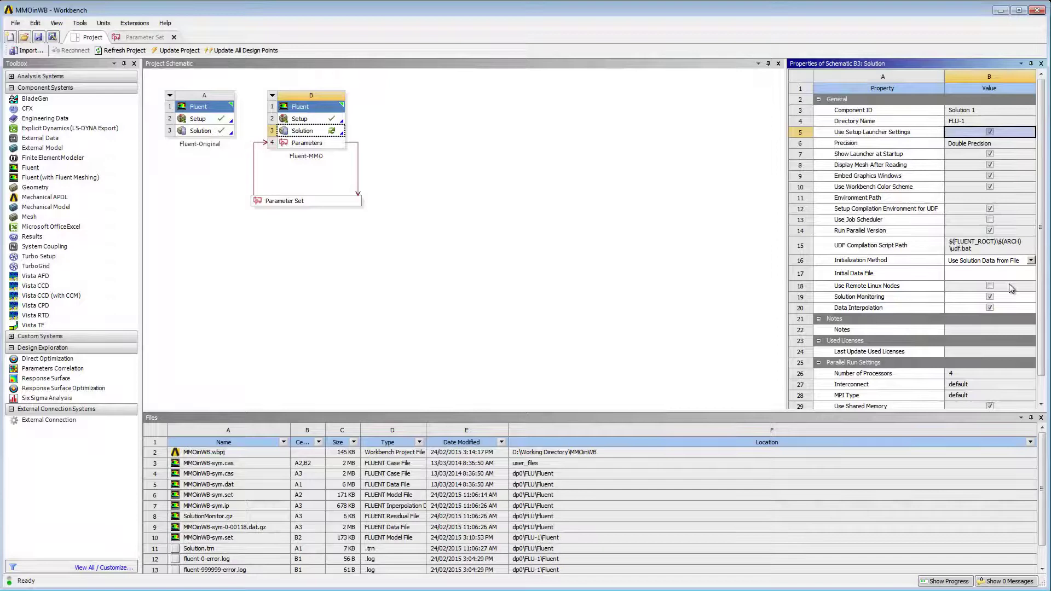
Step: Copy the dp0\FLU\Fluent folder path containing the MMOinWB-sym.ip interpolation file
right_click(278, 503)
left_click(287, 510)
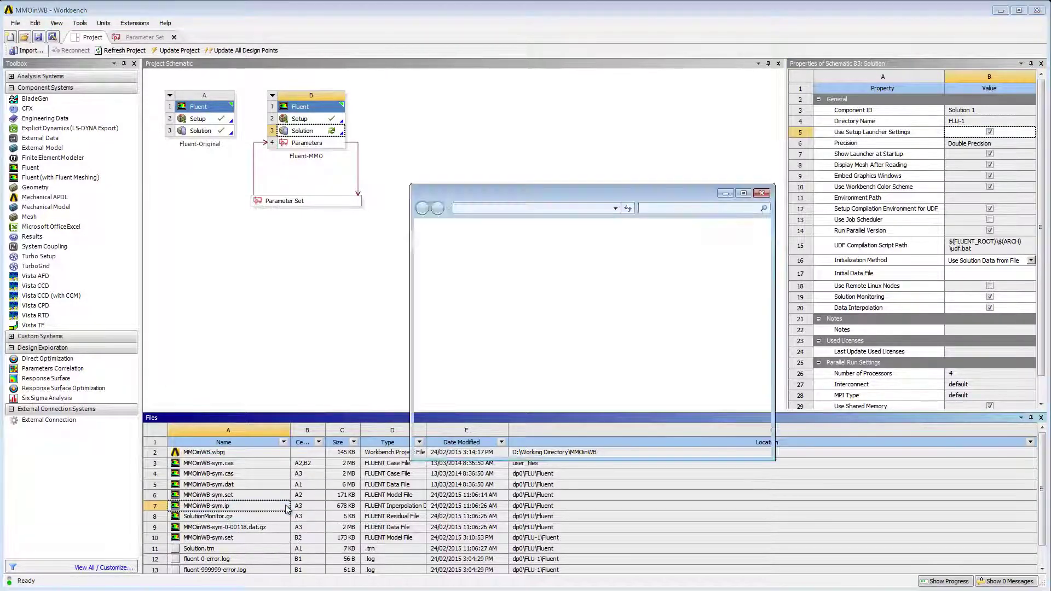
left_click(572, 210)
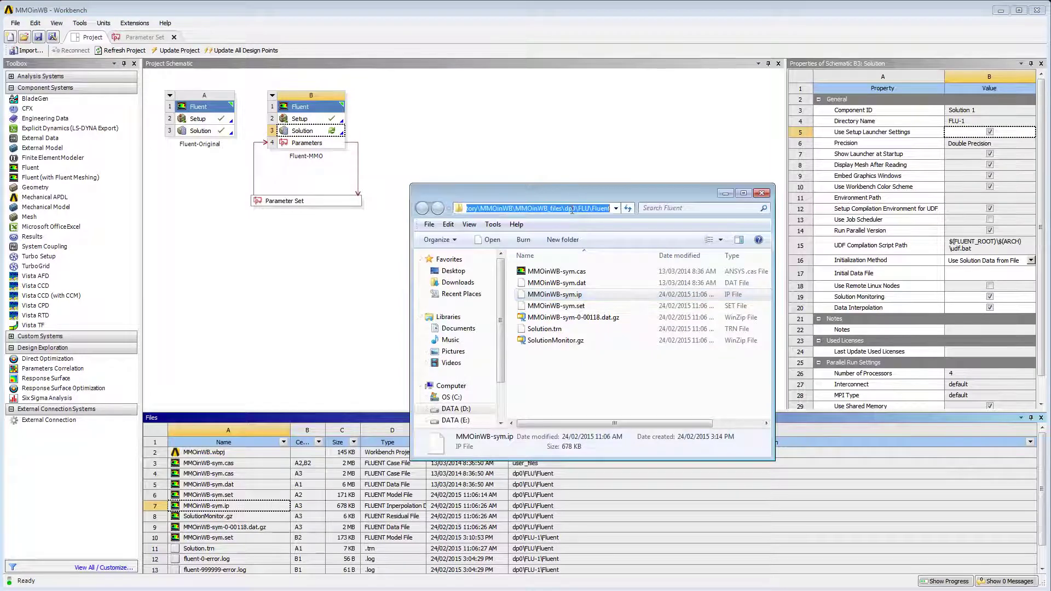
left_click(761, 193)
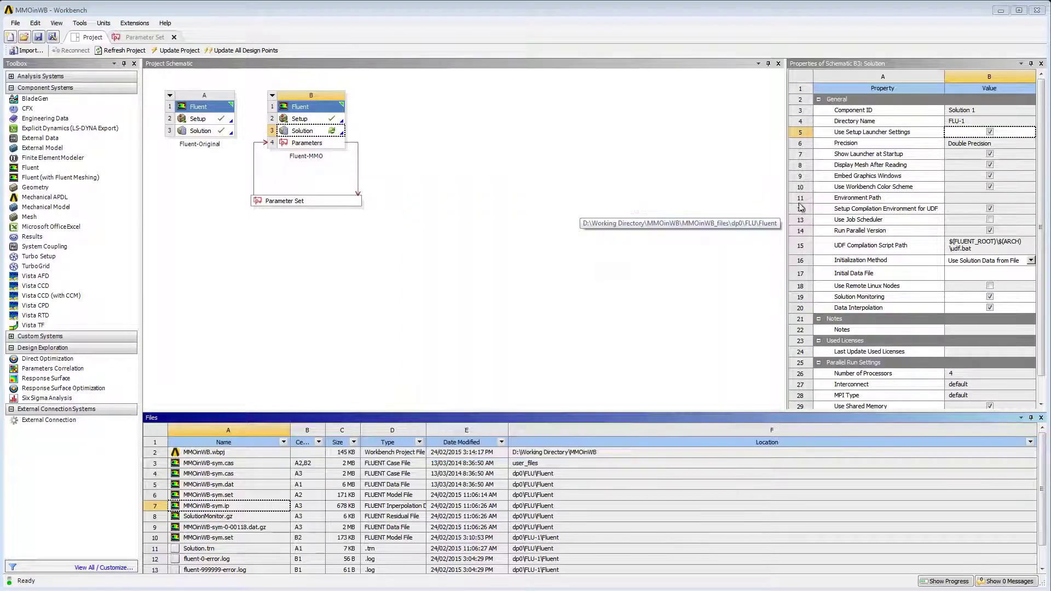
Step: Set the Initial Data File property to MMOinWB-sym.ip from the pasted dp0\FLU\Fluent folder
left_click(1023, 274)
left_click(1027, 273)
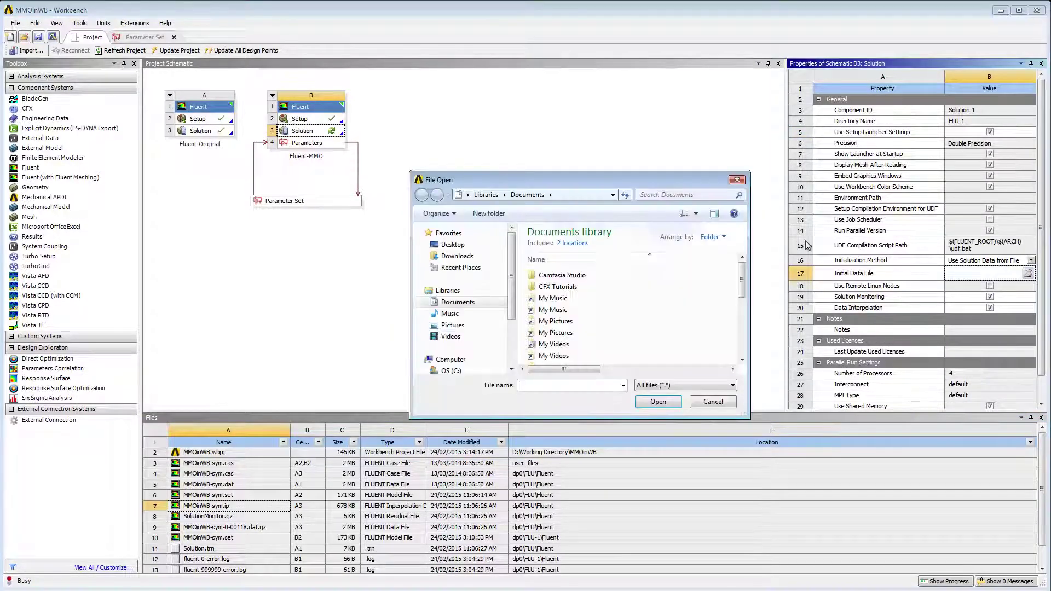
left_click(567, 195)
key("ctrl+v")
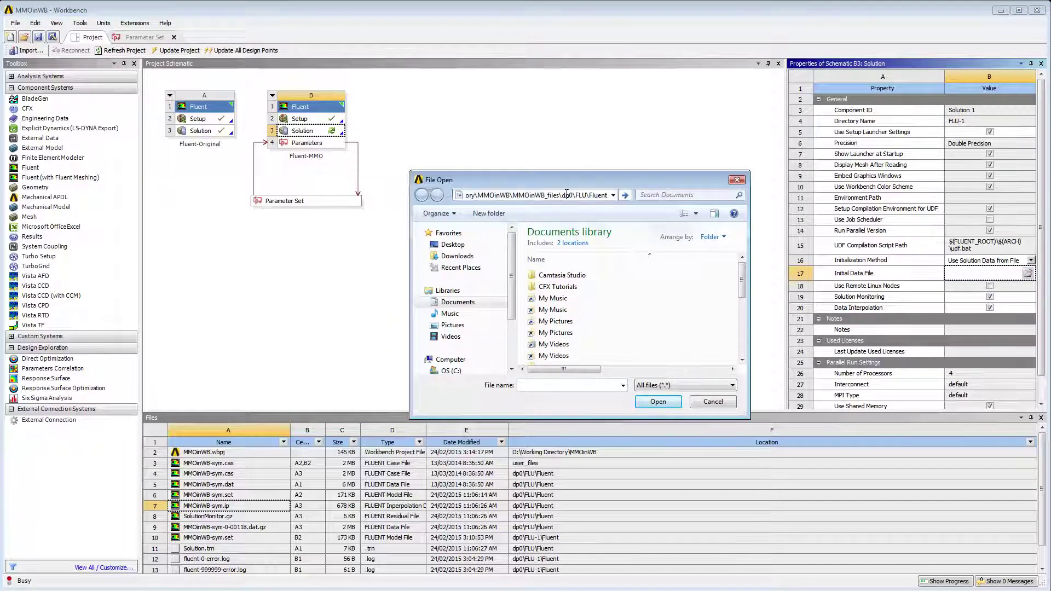
key("Return")
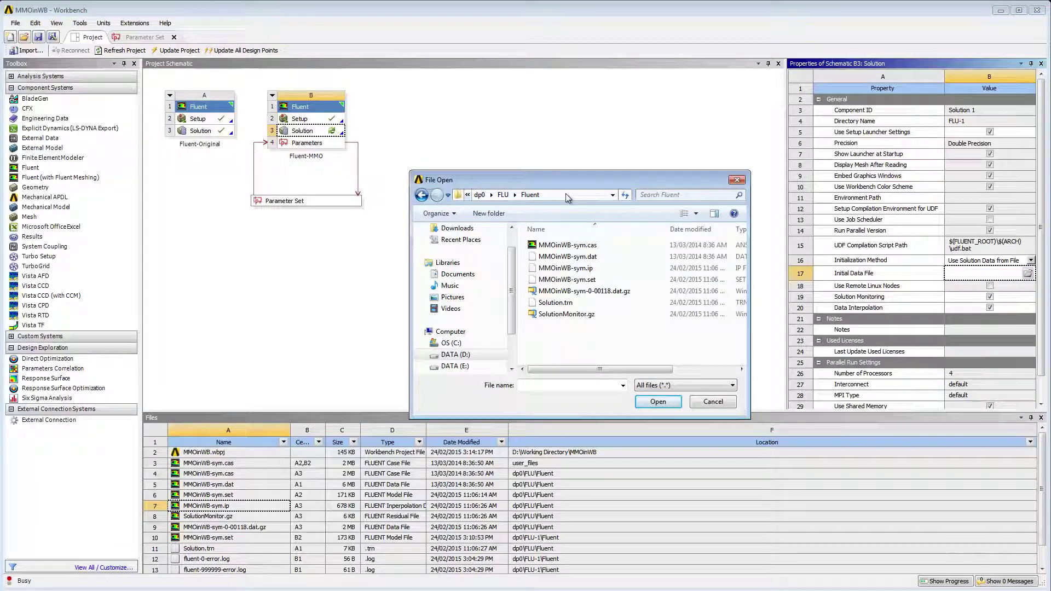
left_click(591, 271)
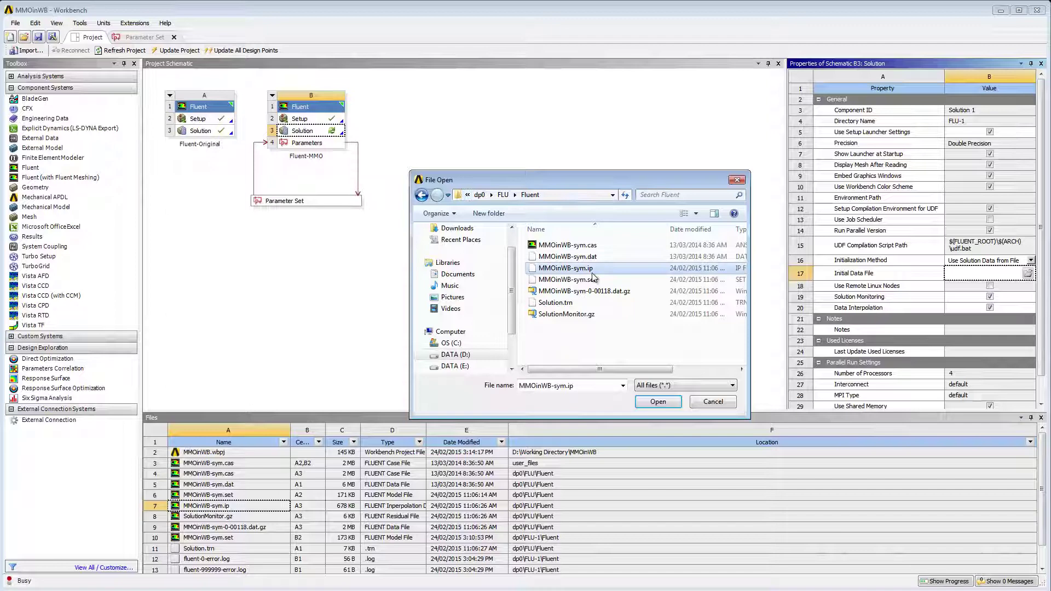
left_click(657, 404)
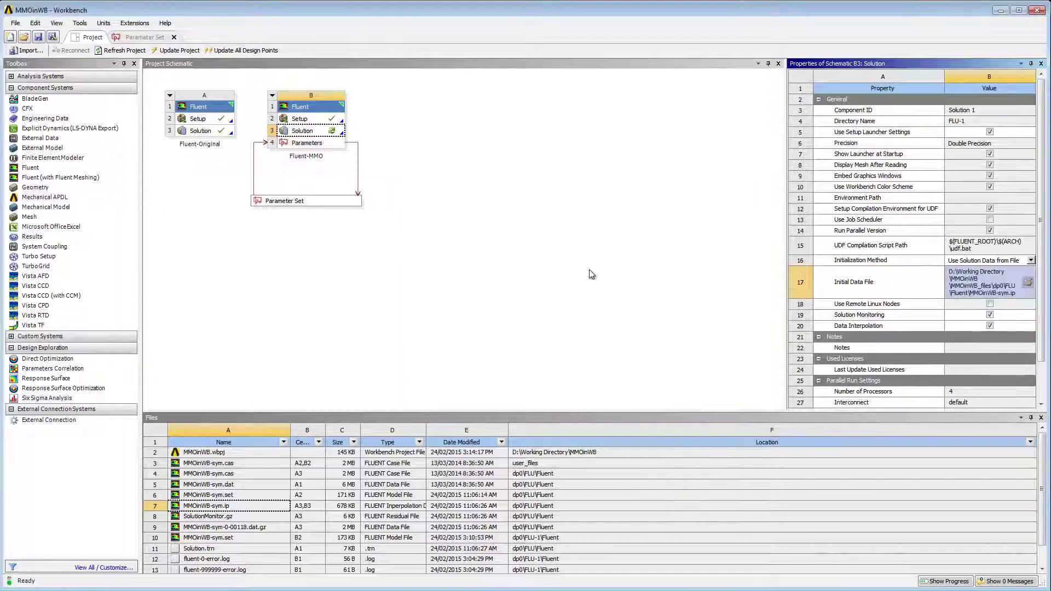
Step: Run Update on the Fluent-MMO B3 Solution cell to launch Fluent and solve
right_click(339, 132)
left_click(380, 206)
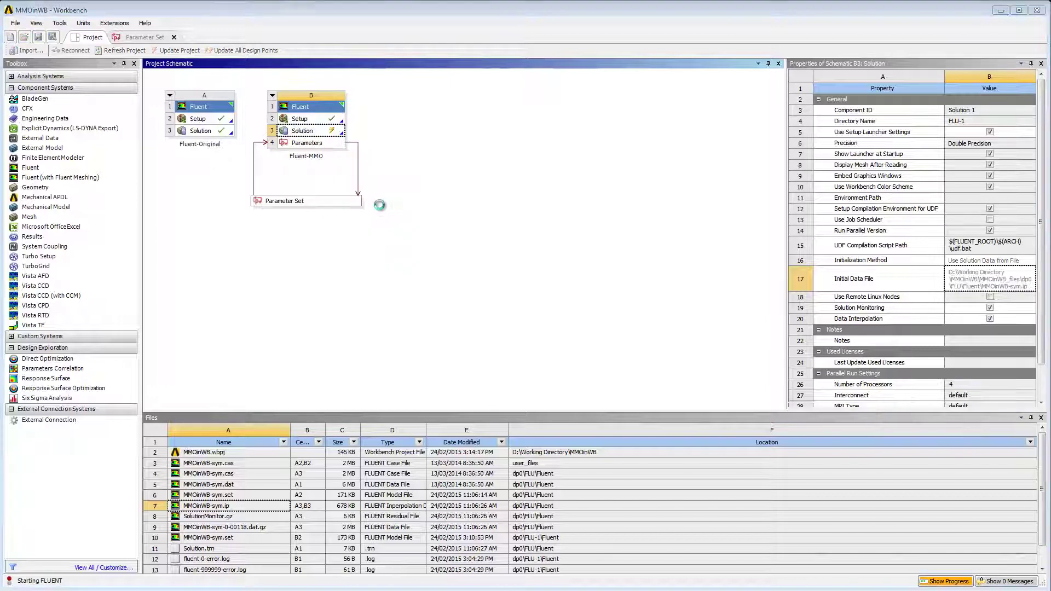